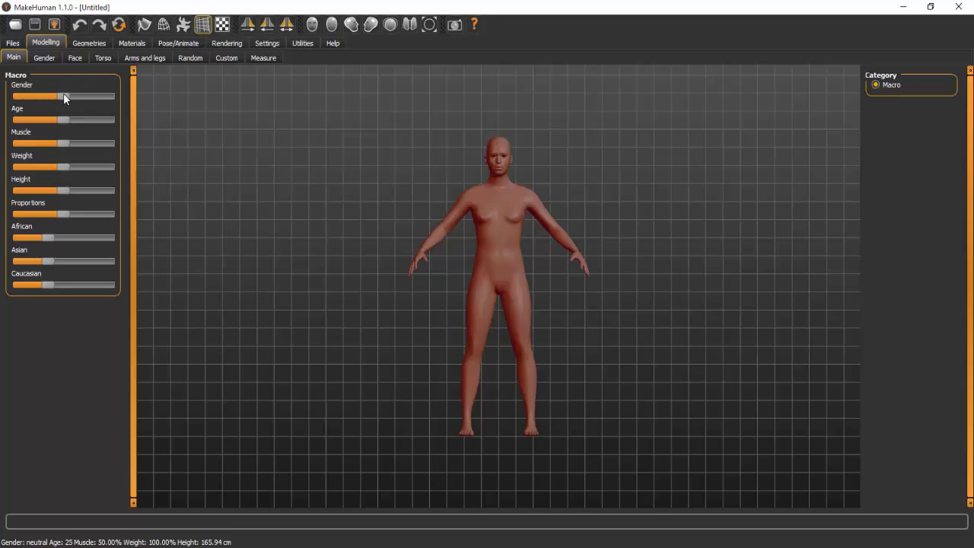
- Try the figure's gender at both extremes and finish with it set to fully female
left_click_drag(65, 96, 17, 96)
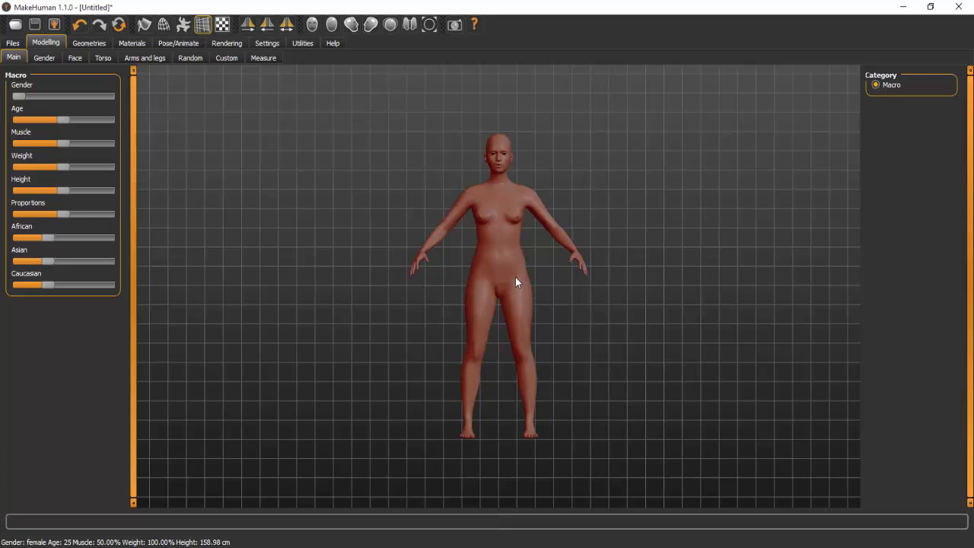
left_click_drag(18, 96, 156, 96)
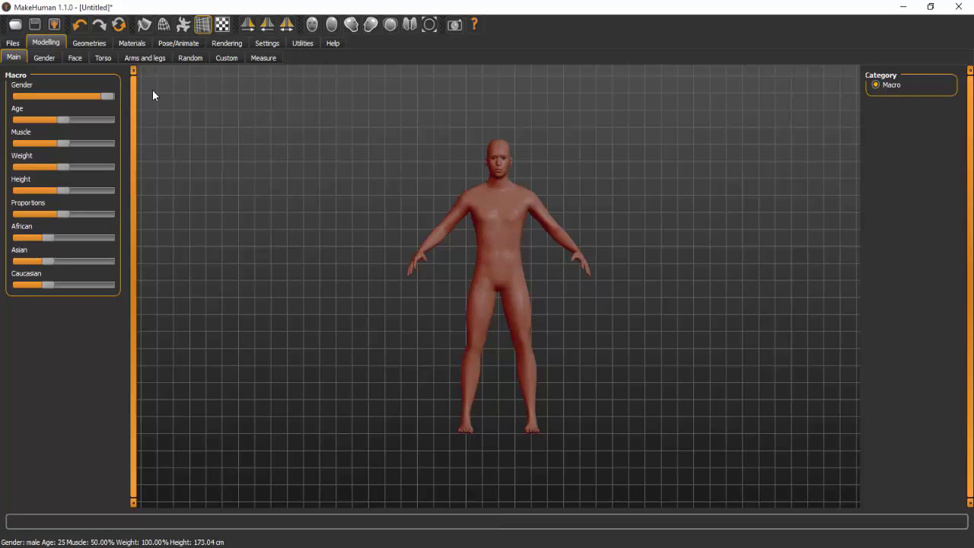
left_click_drag(106, 96, 16, 96)
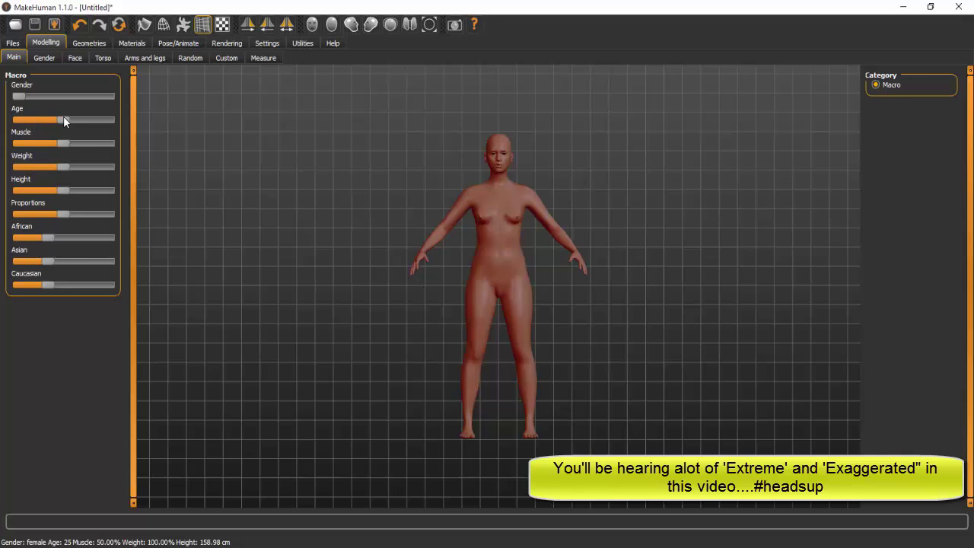
- Try the figure's age at the extremes of 1 and 90 years, and restore it to 25
left_click_drag(64, 120, 16, 119)
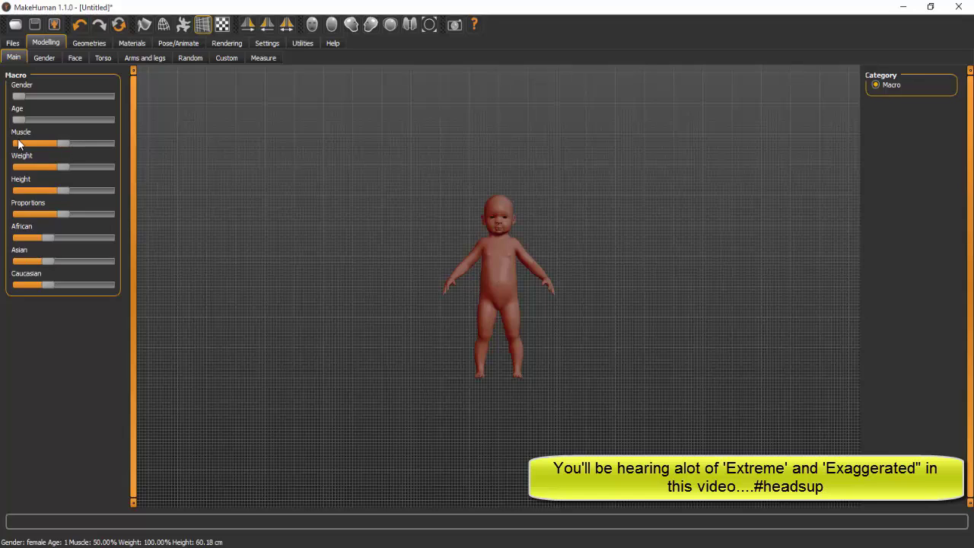
left_click_drag(24, 120, 141, 119)
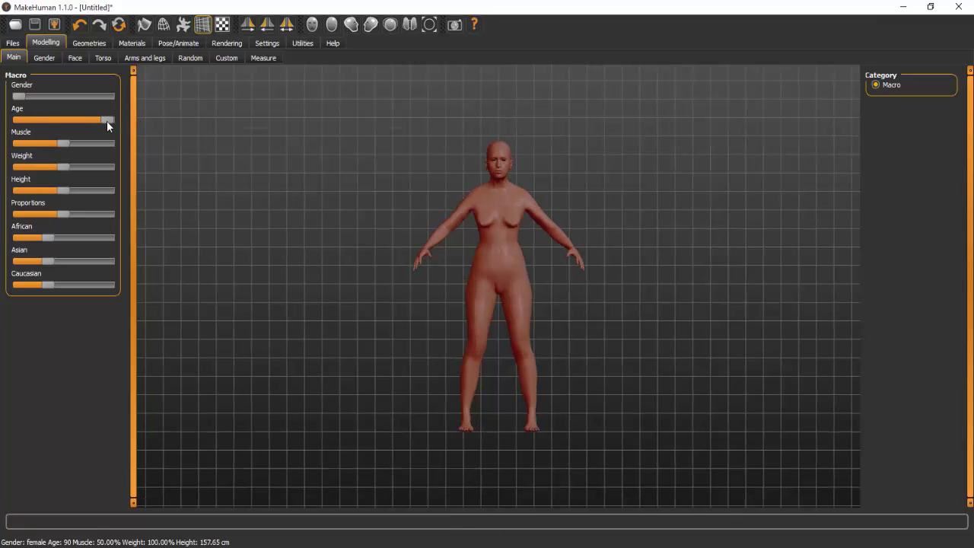
left_click_drag(109, 118, 65, 121)
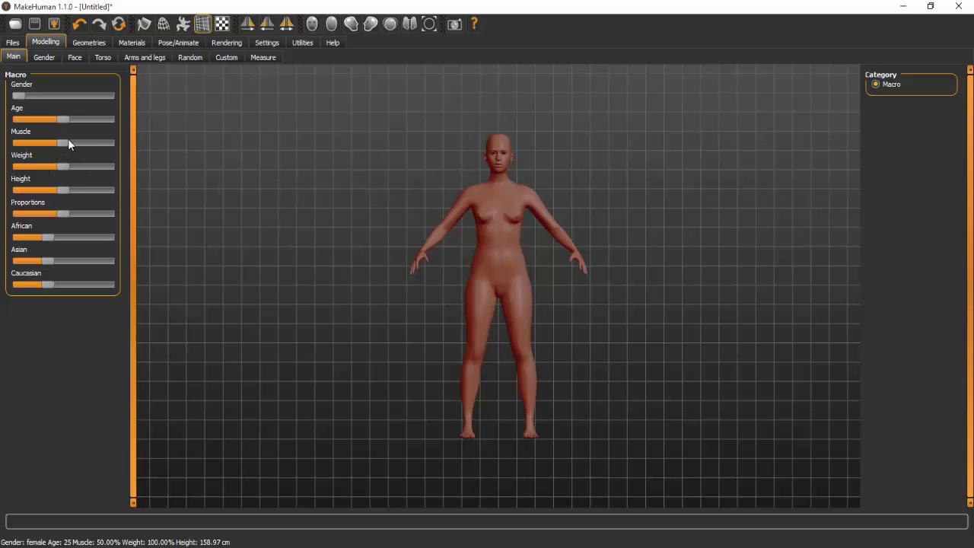
- Test the muscle and weight extremes, finishing with muscle at about 51.70% and weight at about 103.10%
left_click_drag(63, 143, 140, 143)
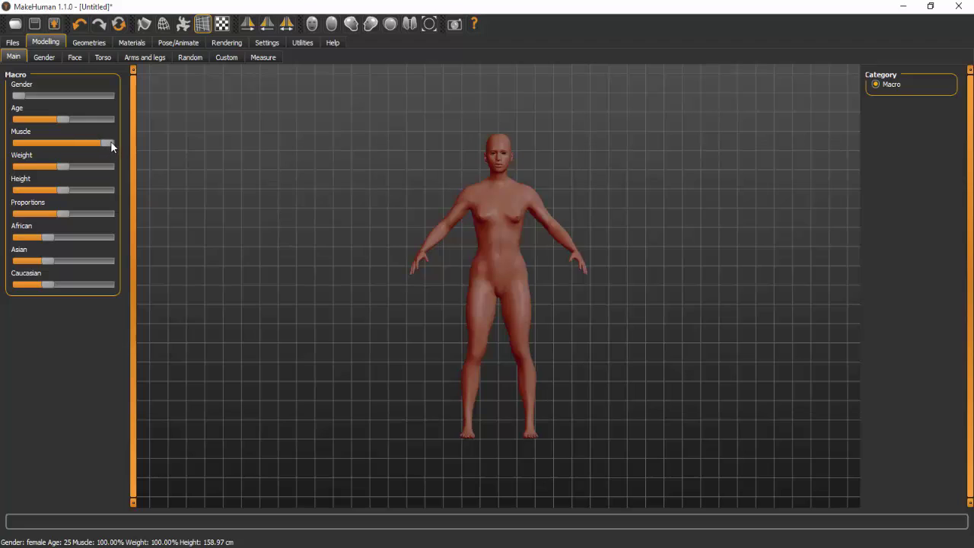
left_click_drag(109, 141, 7, 169)
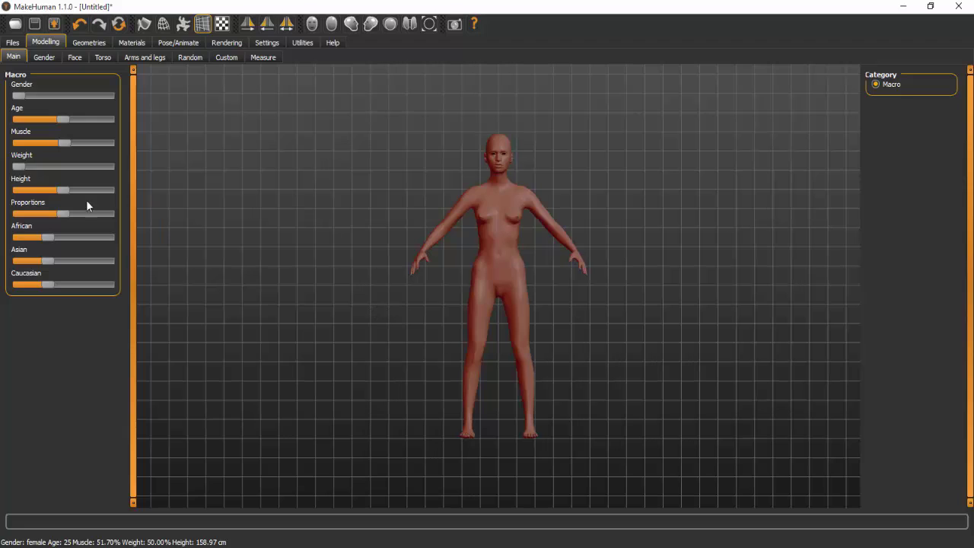
left_click_drag(17, 165, 160, 166)
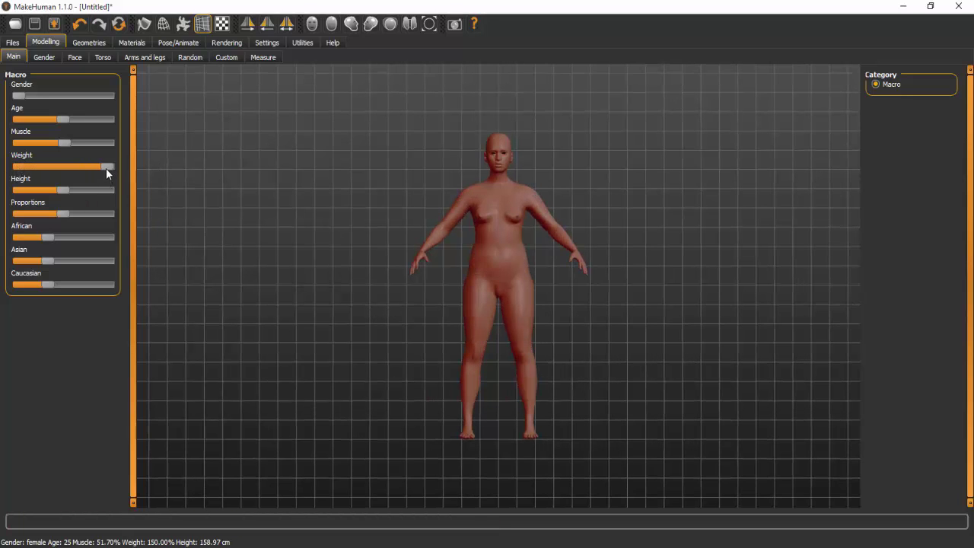
left_click_drag(106, 168, 67, 165)
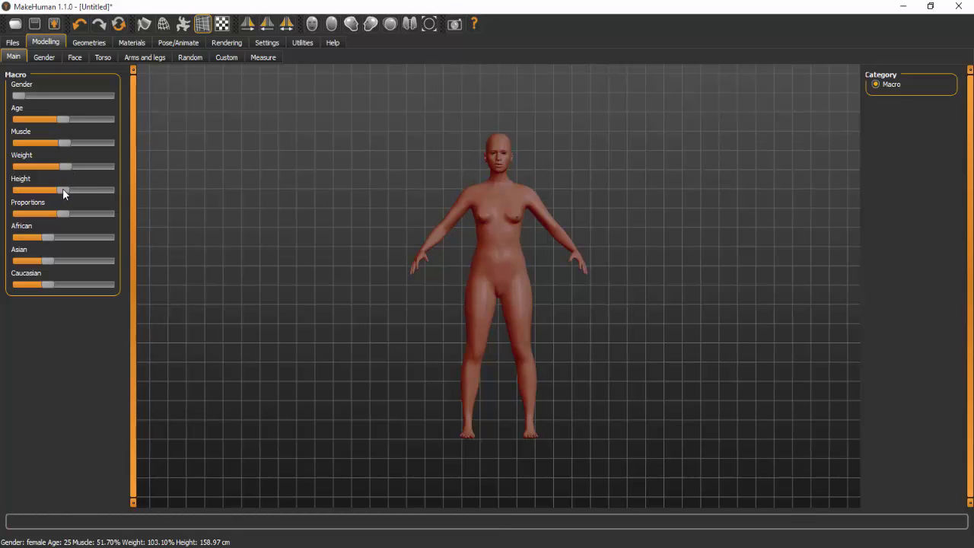
- Try extreme height and proportions, finishing with height at about 162.44 cm and proportions slightly above the middle
left_click_drag(62, 190, 117, 191)
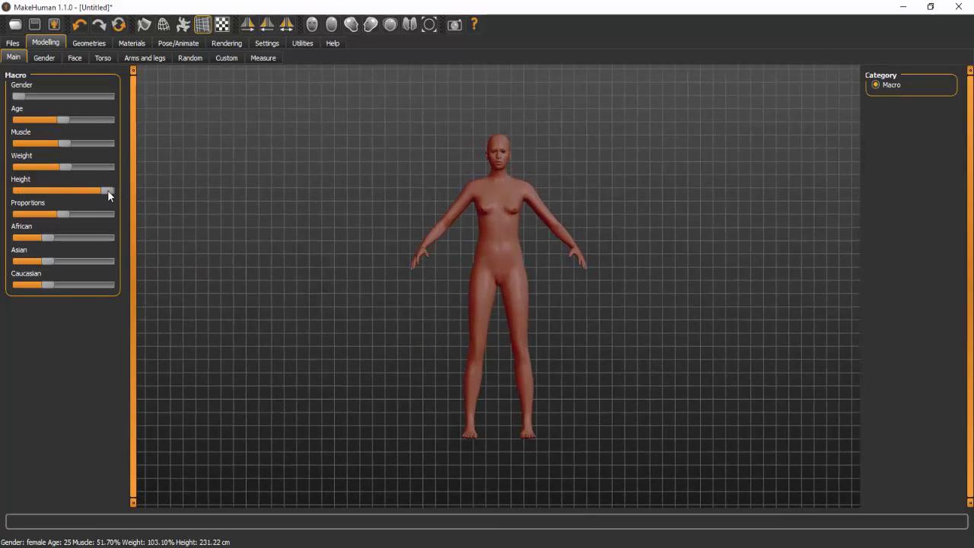
left_click_drag(107, 191, 65, 190)
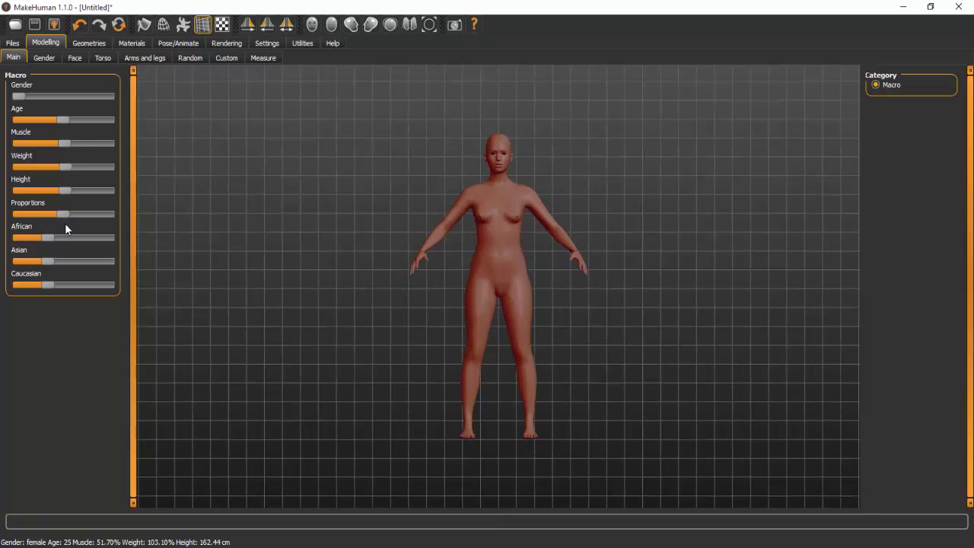
left_click_drag(62, 214, 2, 217)
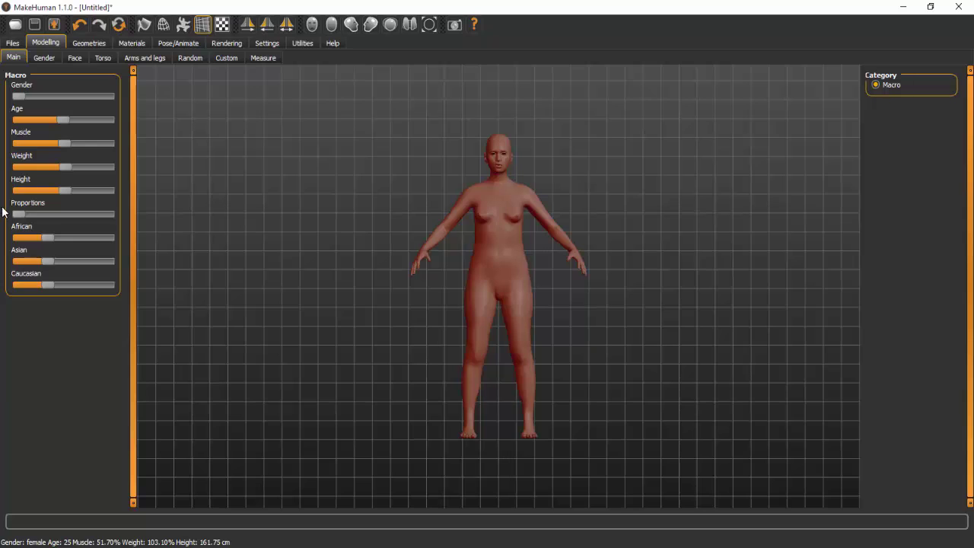
left_click(111, 214)
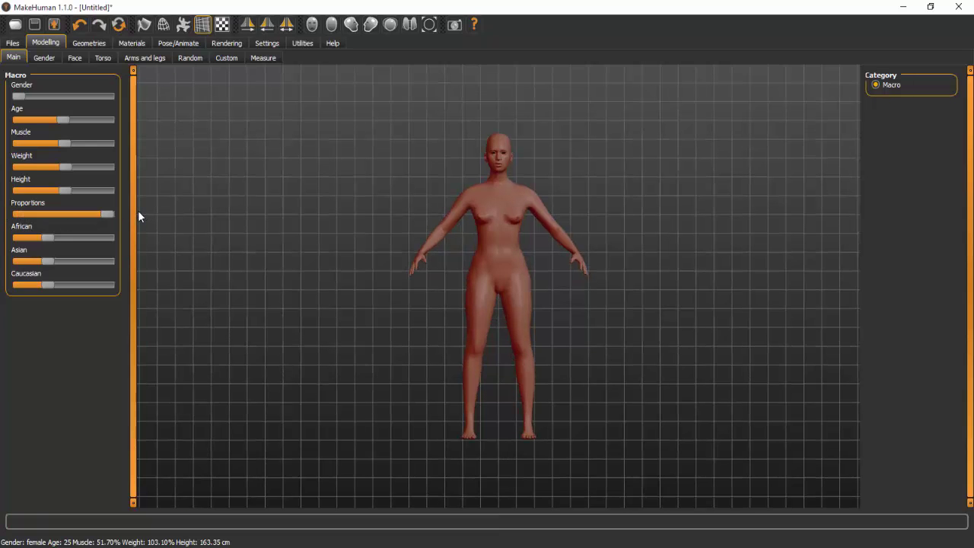
left_click_drag(108, 215, 67, 214)
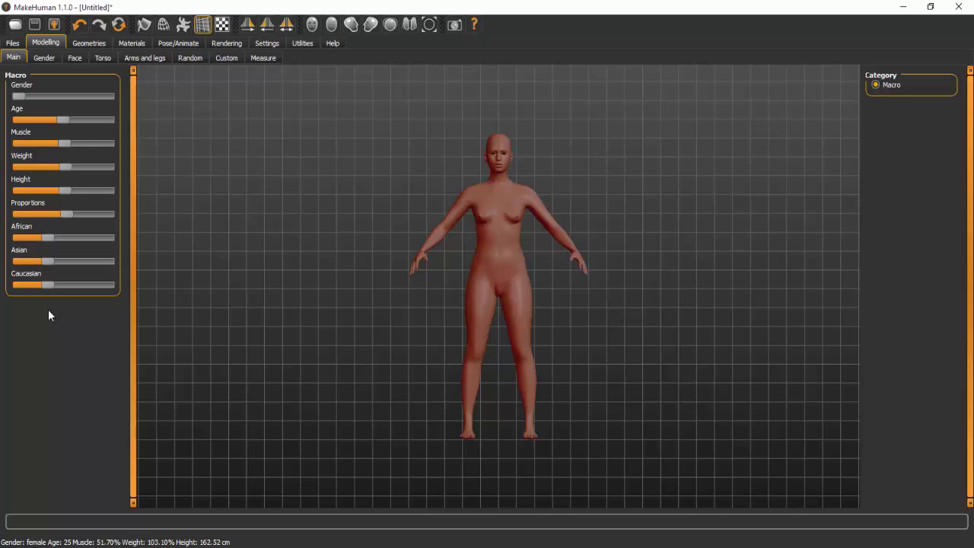
- Set the African trait to maximum and preview the figure in the rendering scene under Default, Warmlights and Coldlights lighting
left_click_drag(47, 236, 234, 254)
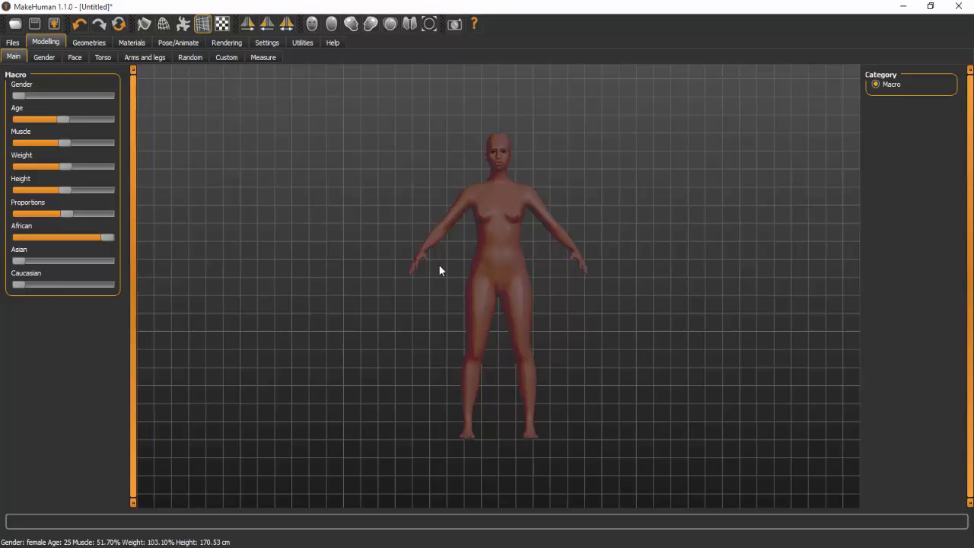
left_click(228, 42)
left_click(83, 58)
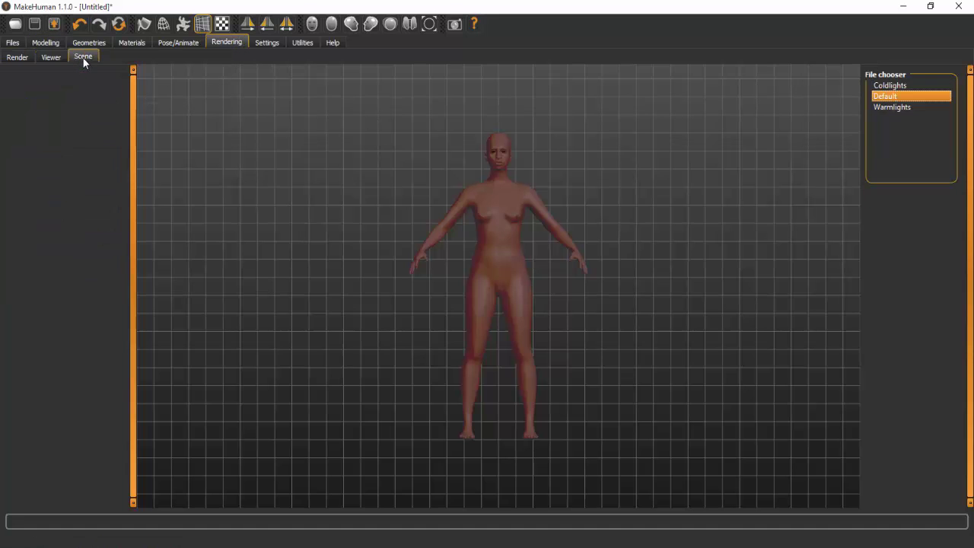
left_click_drag(677, 213, 730, 203)
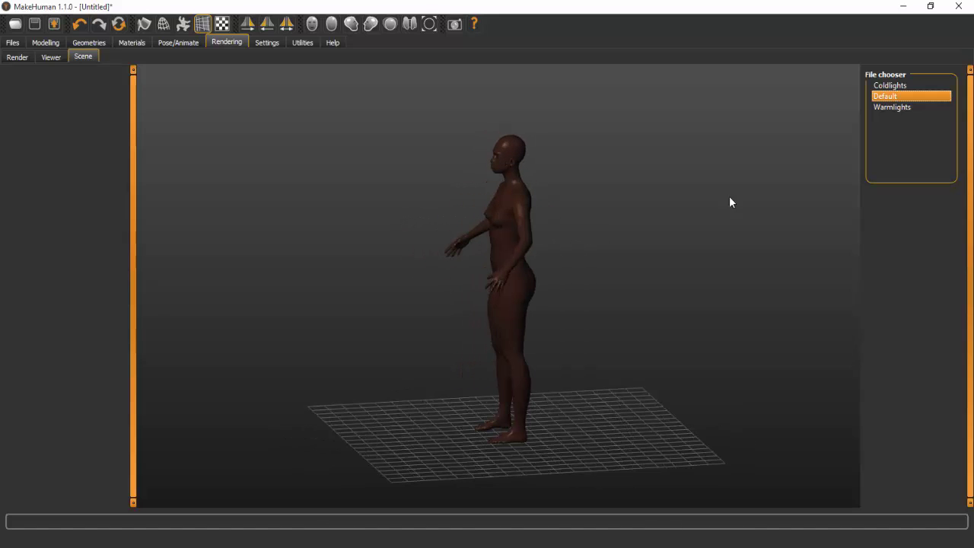
left_click(890, 106)
left_click_drag(501, 267, 583, 265)
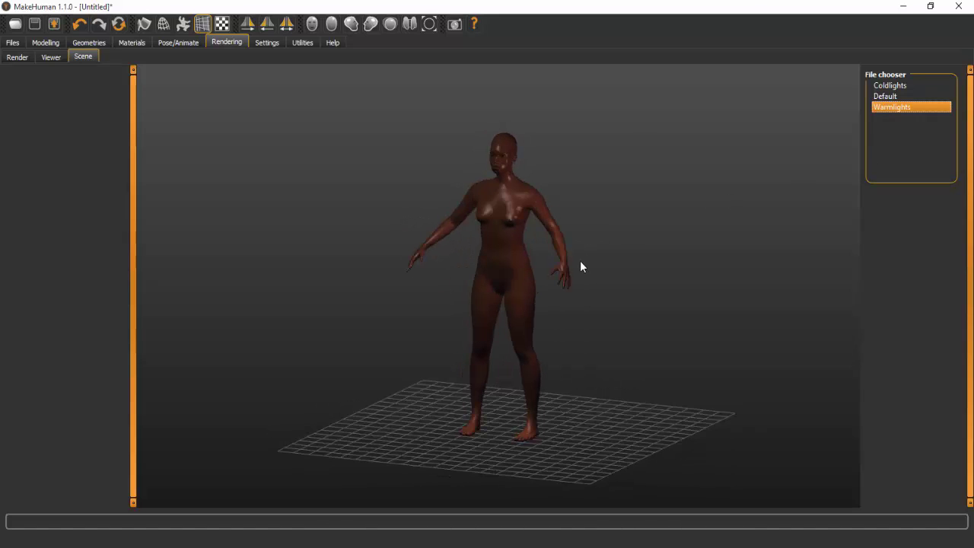
left_click(906, 85)
left_click_drag(800, 152, 567, 199)
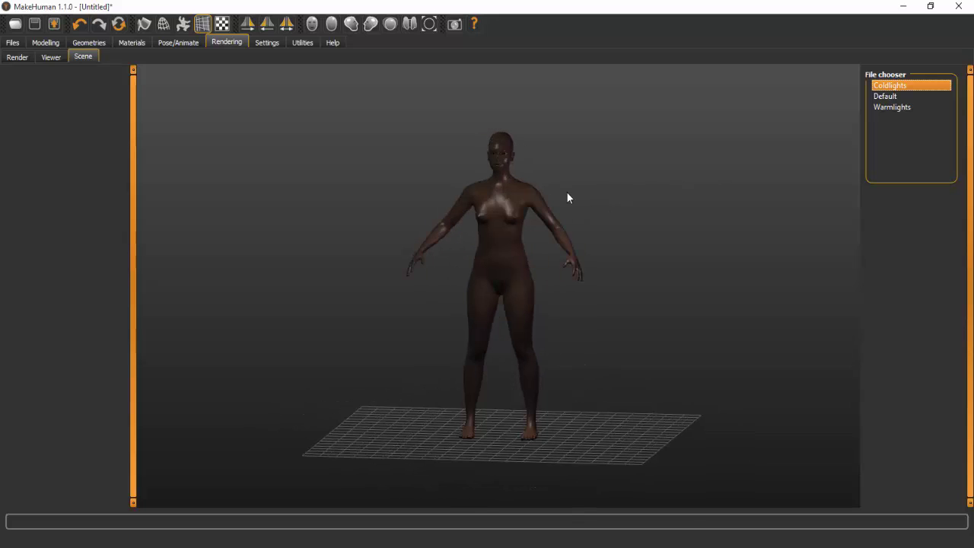
- Set the Asian trait to maximum and preview the figure in the rendering scene under Coldlights and Default lighting
left_click(12, 43)
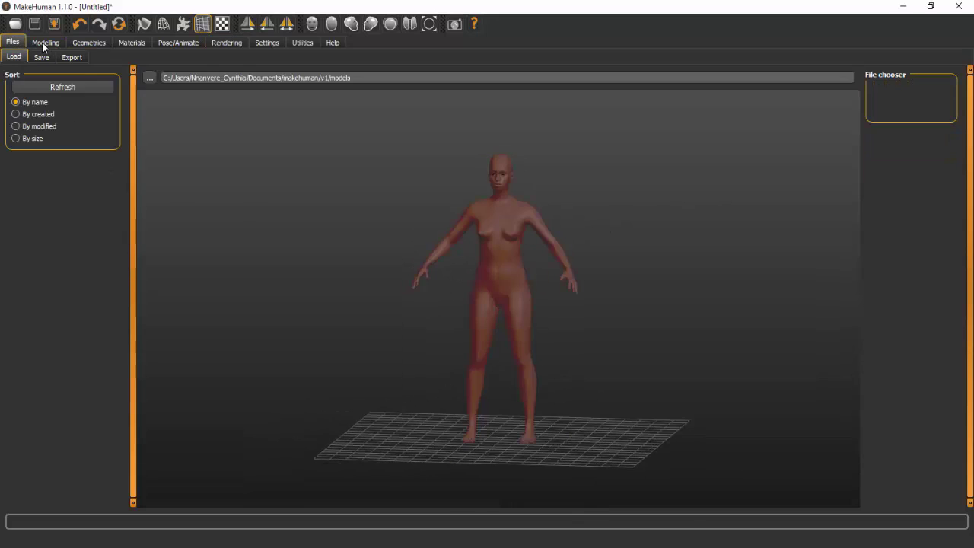
left_click(44, 42)
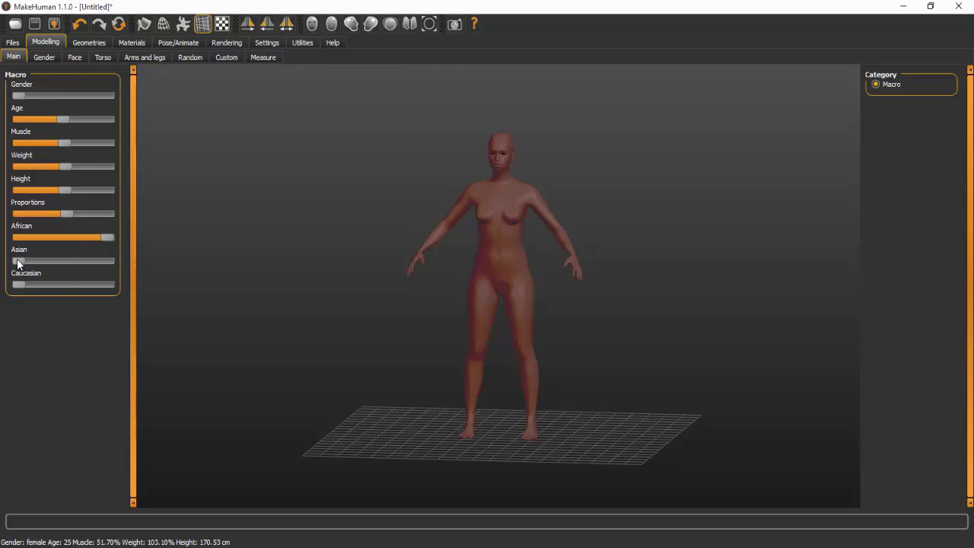
left_click_drag(18, 263, 272, 261)
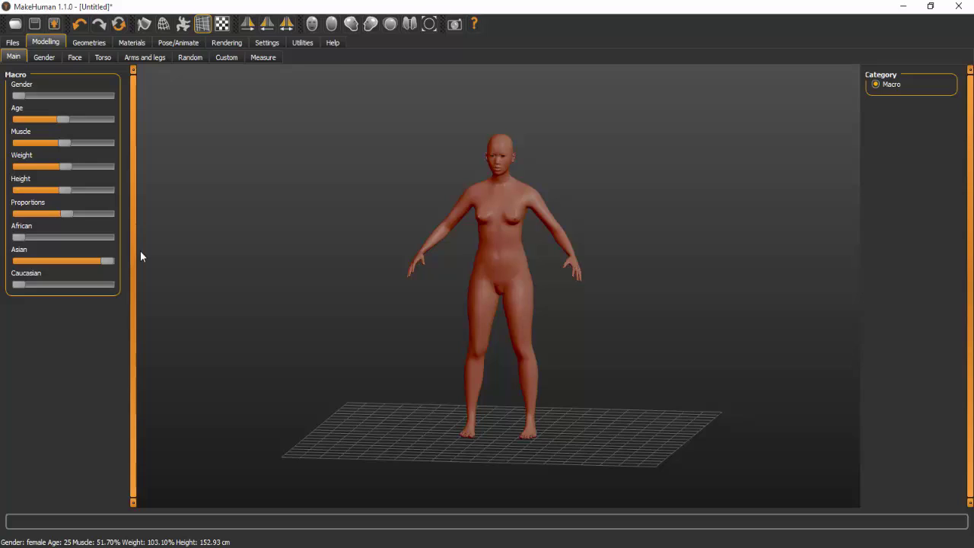
left_click(223, 44)
left_click_drag(591, 221, 373, 211)
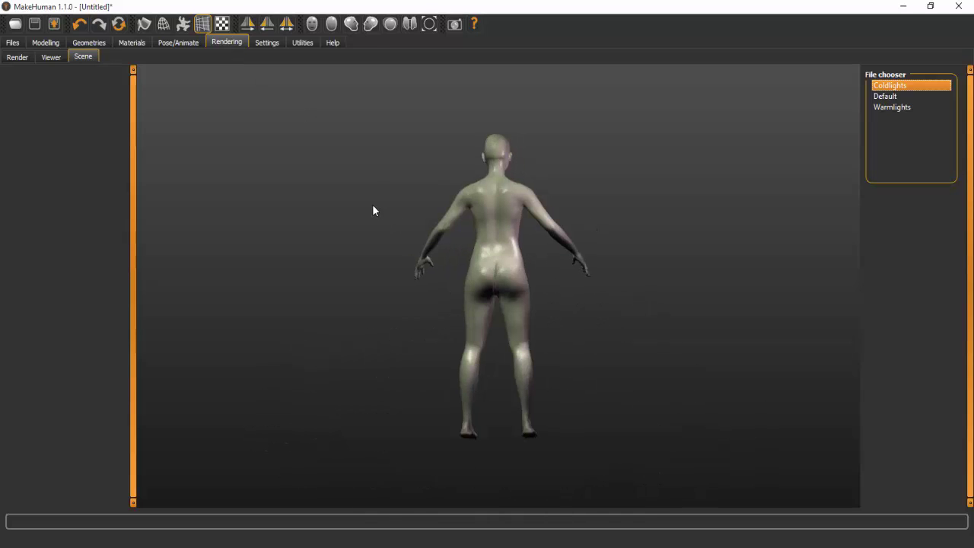
left_click(893, 97)
left_click_drag(474, 195, 683, 218)
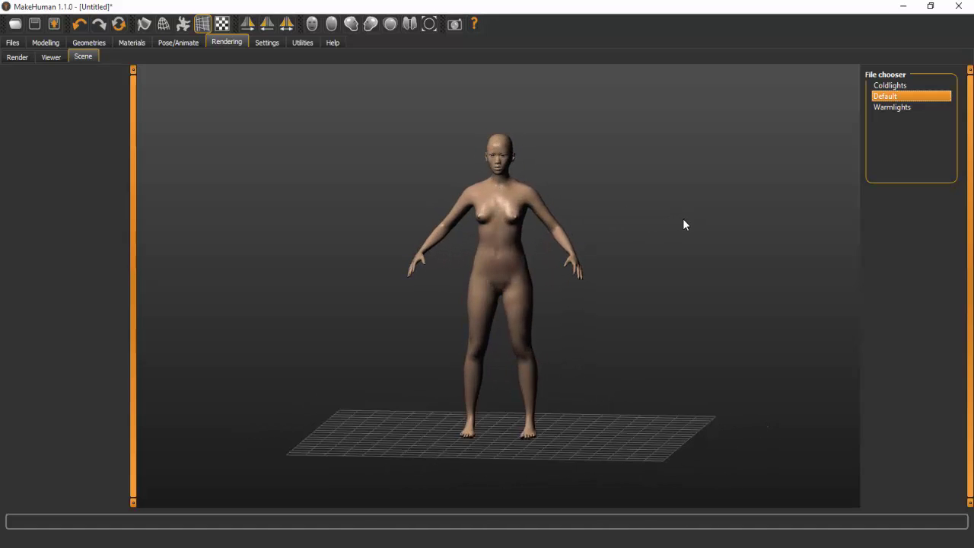
- Set the Caucasian trait to maximum and preview the figure in the rendering scene
left_click(45, 42)
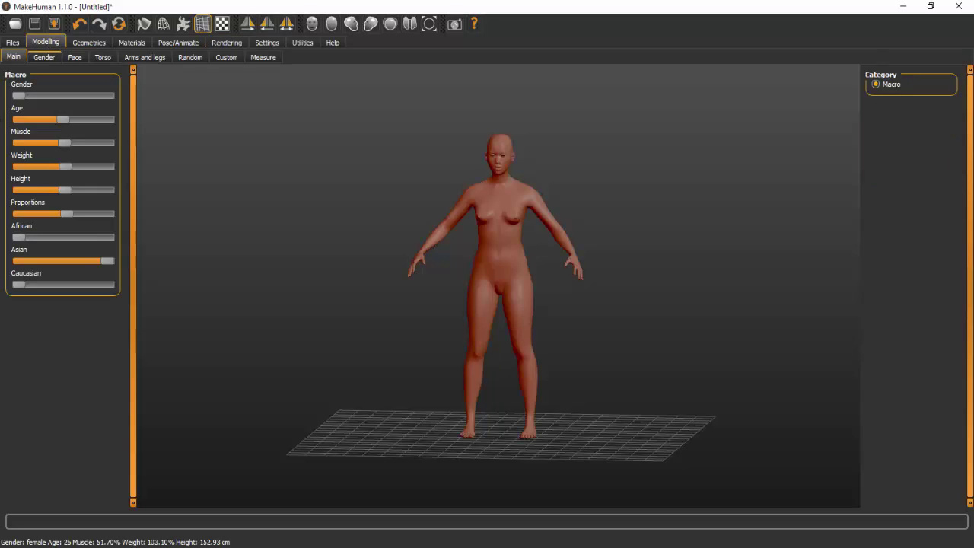
left_click_drag(18, 285, 213, 296)
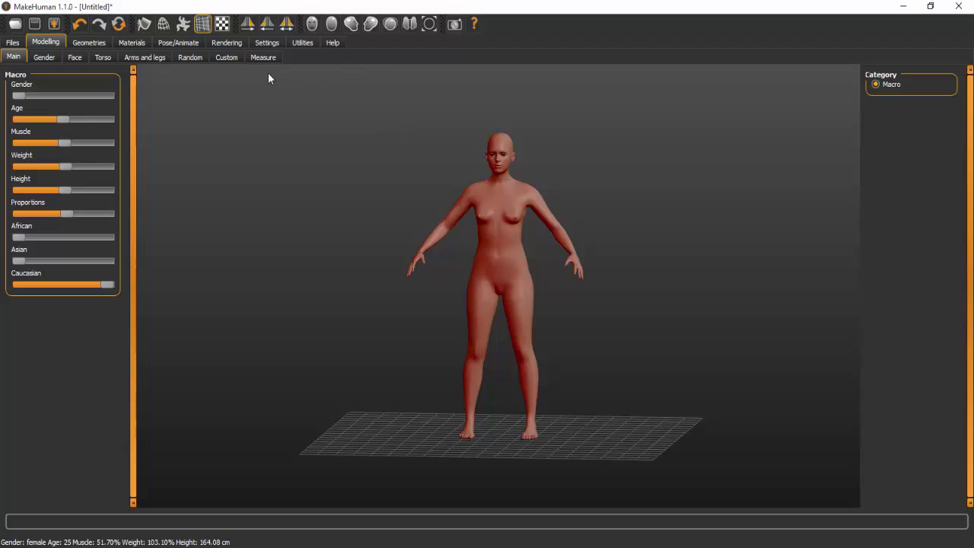
mouse_move(625, 270)
left_mouse_down()
mouse_move(611, 278)
mouse_move(638, 282)
left_mouse_up()
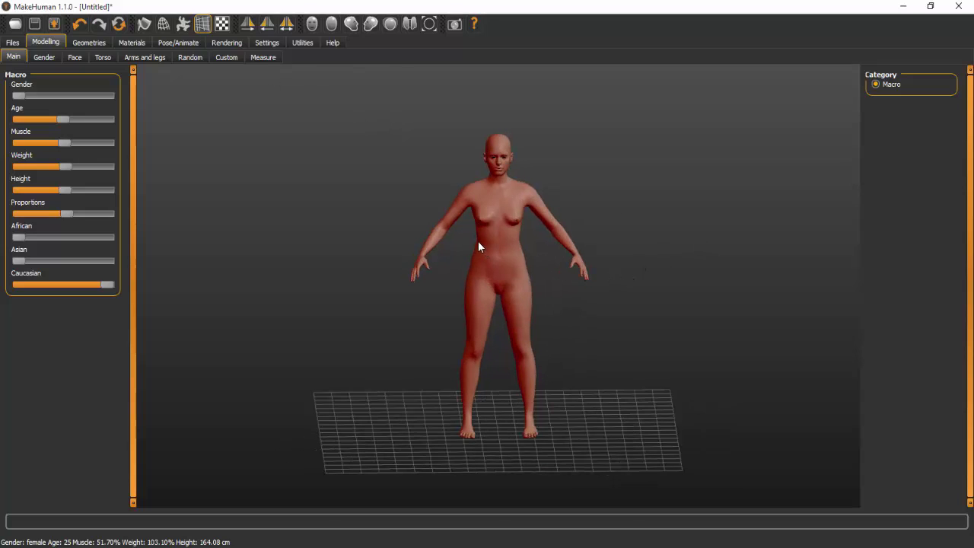
left_click_drag(484, 223, 508, 244)
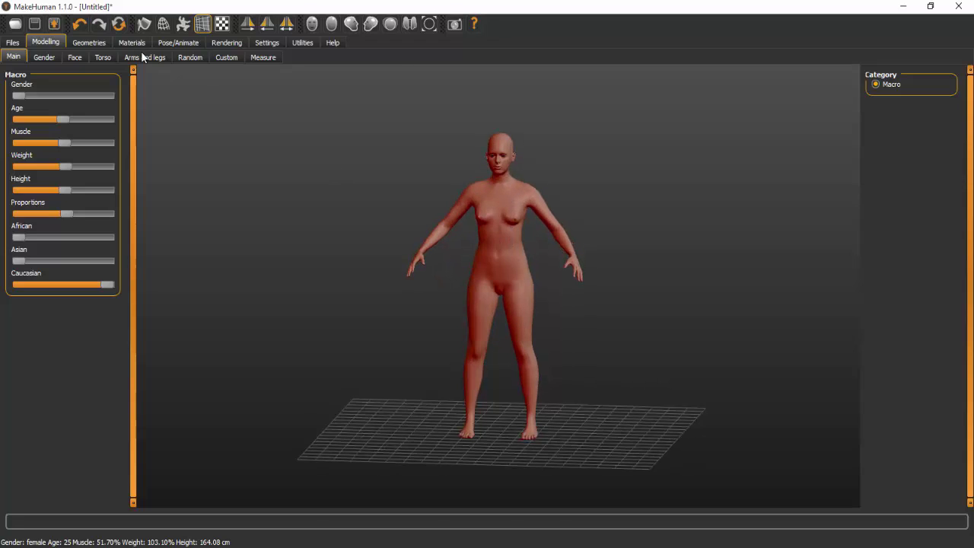
left_click(231, 43)
left_click_drag(584, 273, 487, 301)
- Blend the figure's ethnicity by raising the African trait to about a quarter of its range
left_click(46, 43)
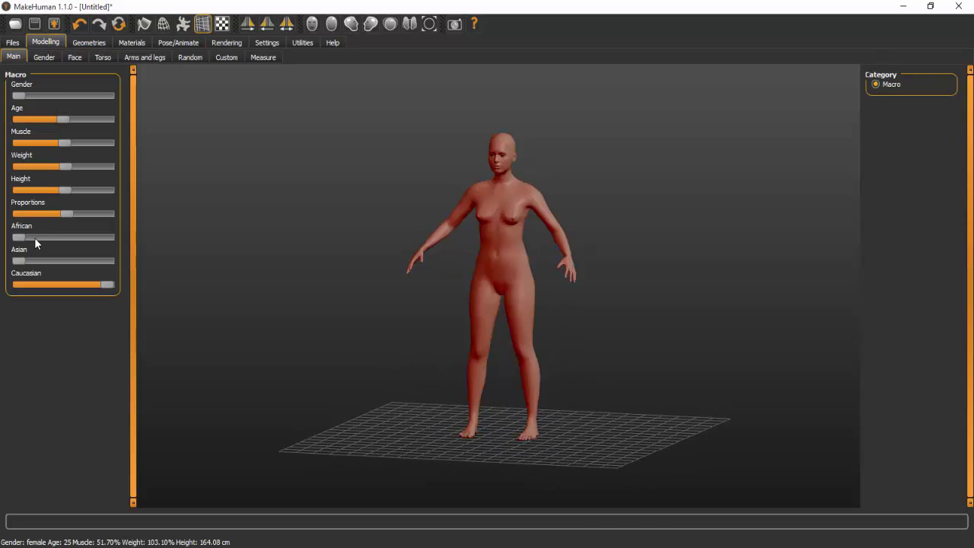
left_click_drag(28, 241, 33, 237)
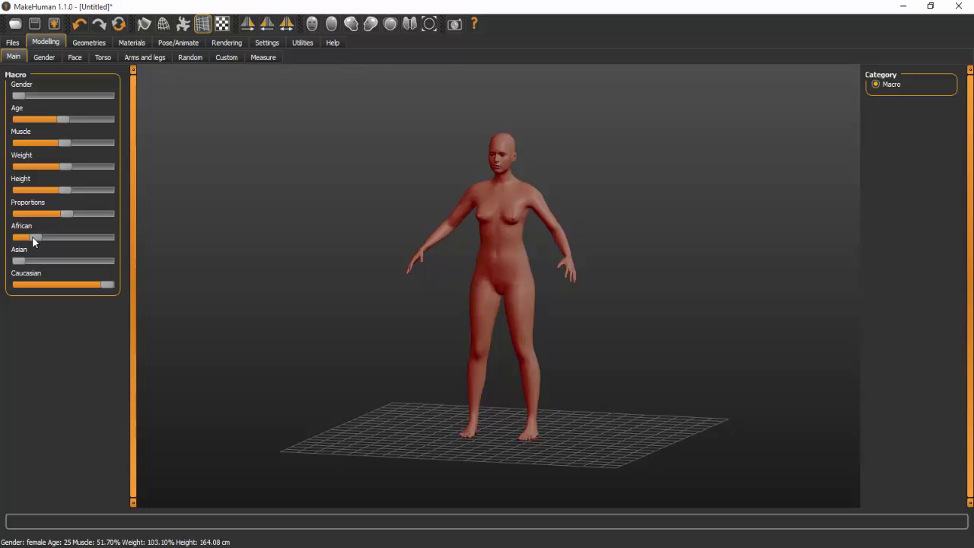
mouse_move(462, 228)
left_mouse_down()
mouse_move(370, 235)
mouse_move(561, 217)
mouse_move(501, 238)
mouse_move(373, 242)
mouse_move(491, 247)
mouse_move(545, 223)
mouse_move(453, 239)
left_mouse_up()
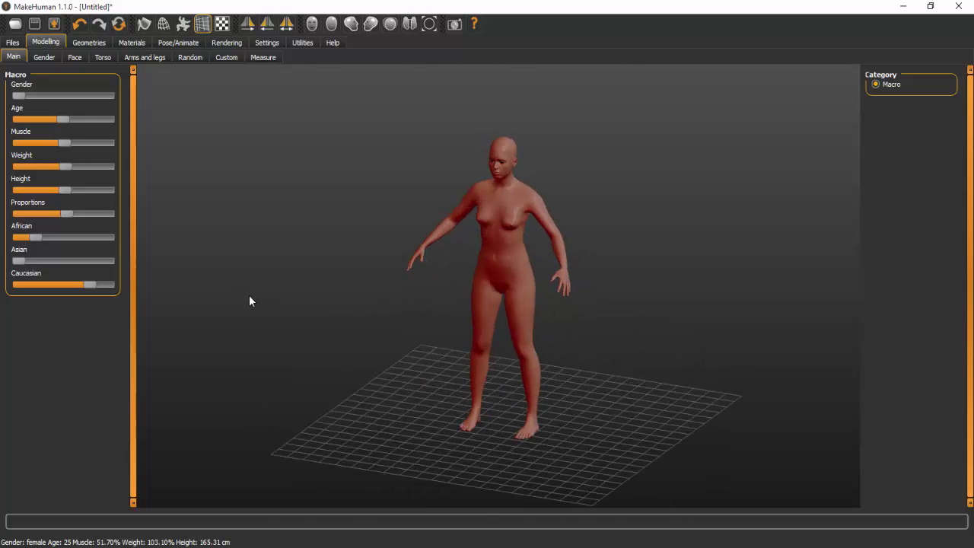
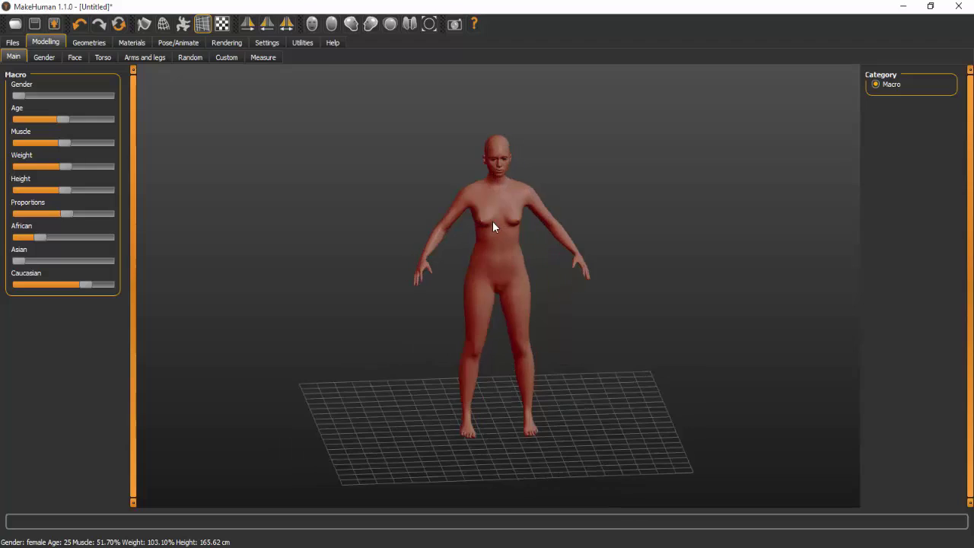
- Increase the figure's breast size in the gender modelling settings to about four fifths of its range
left_click(44, 58)
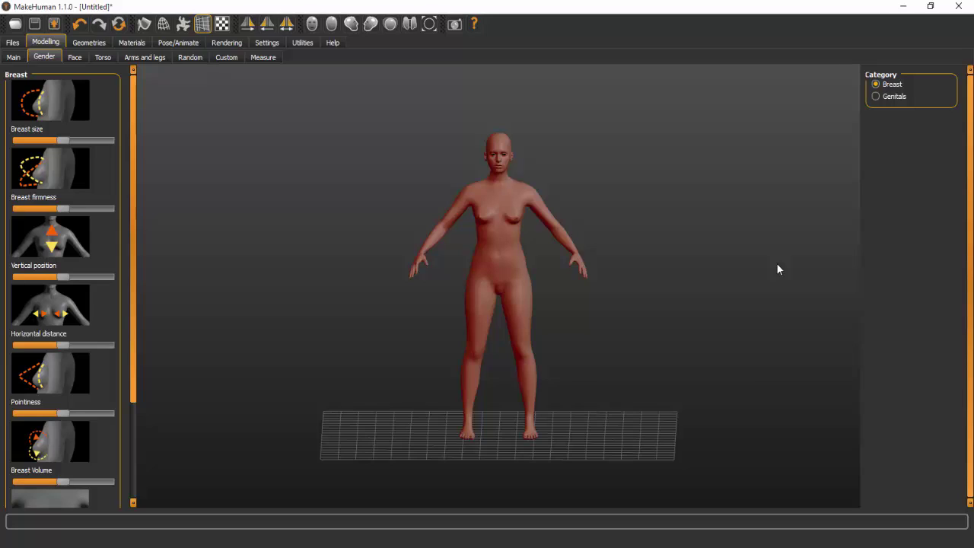
key("Right")
key("Right")
key("Right")
key("Right")
key("Right")
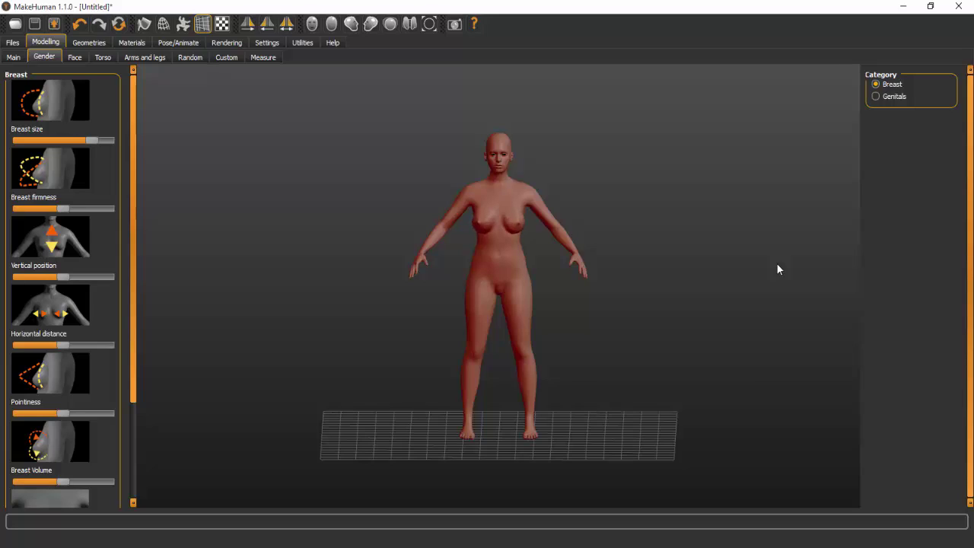
- Reduce the figure's breast size to about three quarters of its range, checking the shape from the side
key("Right")
key("Right")
key("KP_4")
key("Right")
key("Left")
key("Left")
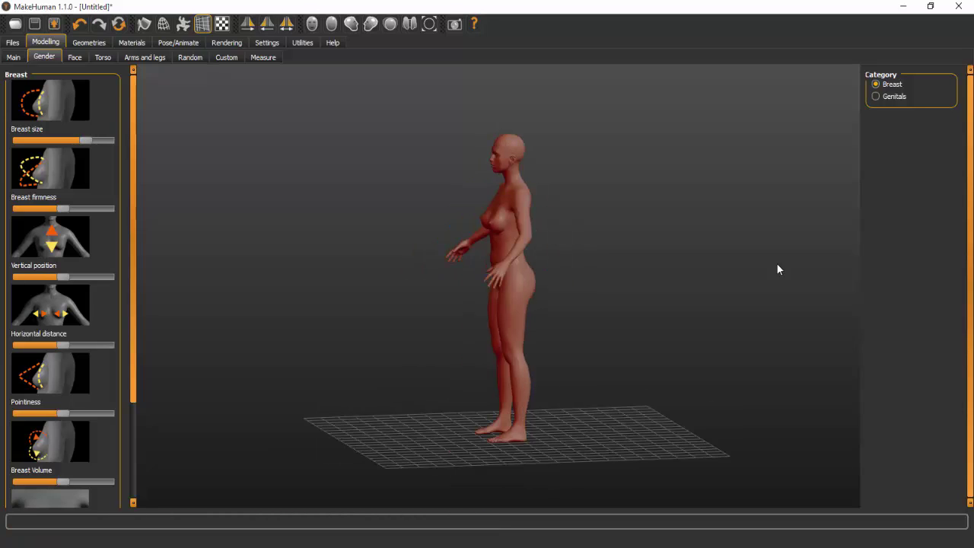
key("Right")
key("KP_1")
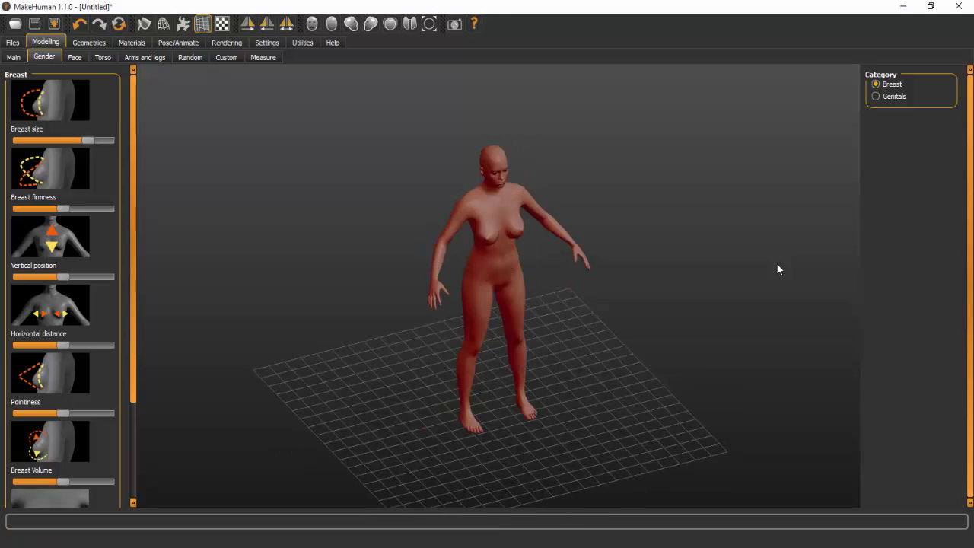
- Raise the figure's breast firmness to its maximum
key("KP_2")
key("KP_2")
key("KP_2")
key("KP_2")
key("KP_4")
key("KP_4")
key("KP_4")
key("KP_4")
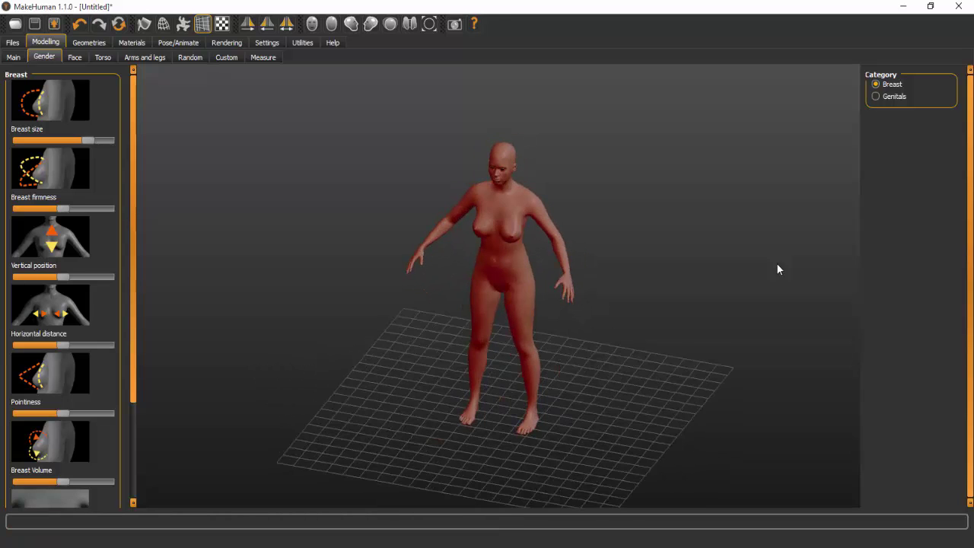
key("Right")
key("Right")
key("Right")
scroll(778, 269, "up", 3)
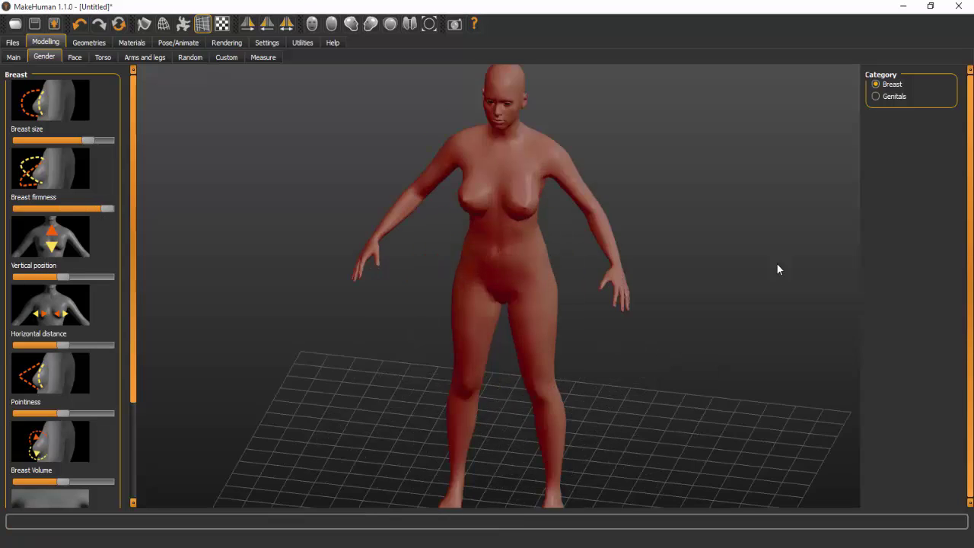
- Examine the effect of the firmness change on the upper body up close from an angled side view
scroll(778, 269, "up", 4)
scroll(778, 269, "down", 5)
scroll(778, 269, "up", 3)
key("KP_4")
key("KP_4")
key("KP_4")
key("KP_4")
key("KP_4")
key("KP_4")
key("KP_4")
key("KP_4")
key("KP_4")
key("KP_4")
key("KP_4")
key("KP_4")
key("KP_4")
key("KP_4")
key("KP_4")
key("KP_4")
key("KP_4")
key("KP_4")
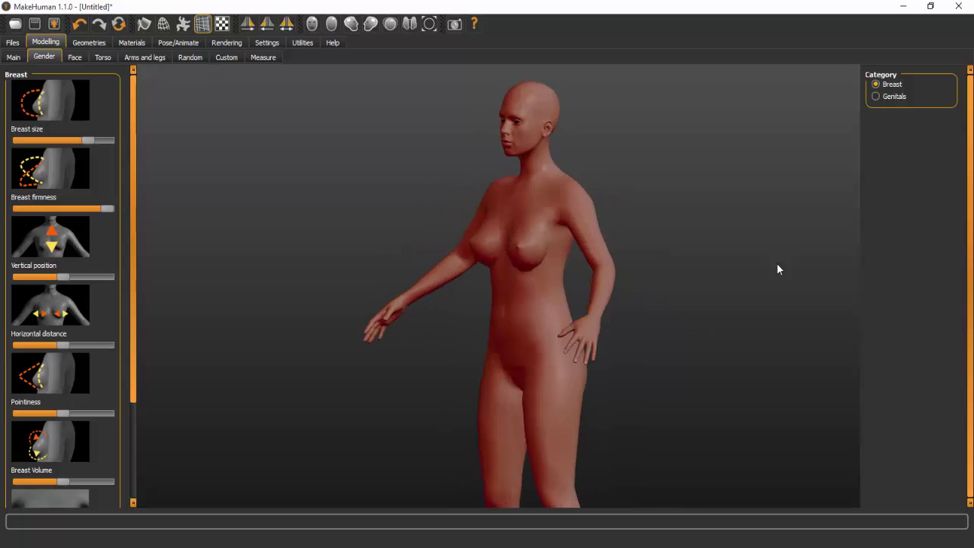
- Raise the vertical position of the breasts to its maximum while viewing the figure from the front
key("KP_6")
key("KP_6")
key("KP_6")
key("KP_6")
key("KP_6")
key("KP_6")
key("KP_6")
key("KP_6")
key("KP_6")
key("KP_6")
key("KP_6")
key("KP_6")
key("KP_6")
key("KP_6")
key("KP_6")
key("KP_6")
key("KP_6")
key("KP_6")
key("KP_6")
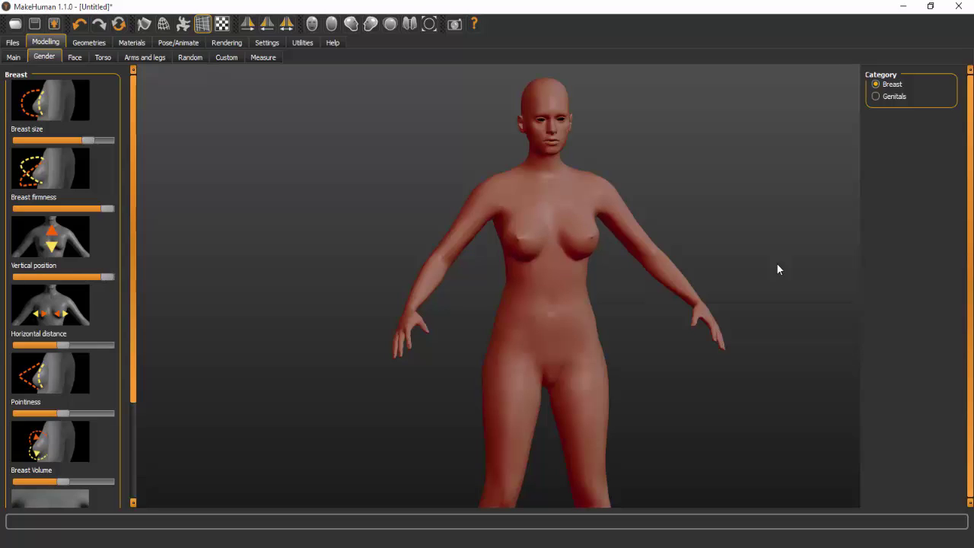
- Set the vertical position of the breasts slightly above the middle of its range
key("Home")
key("Page_Up")
key("Page_Up")
key("Page_Up")
key("Page_Up")
key("Page_Up")
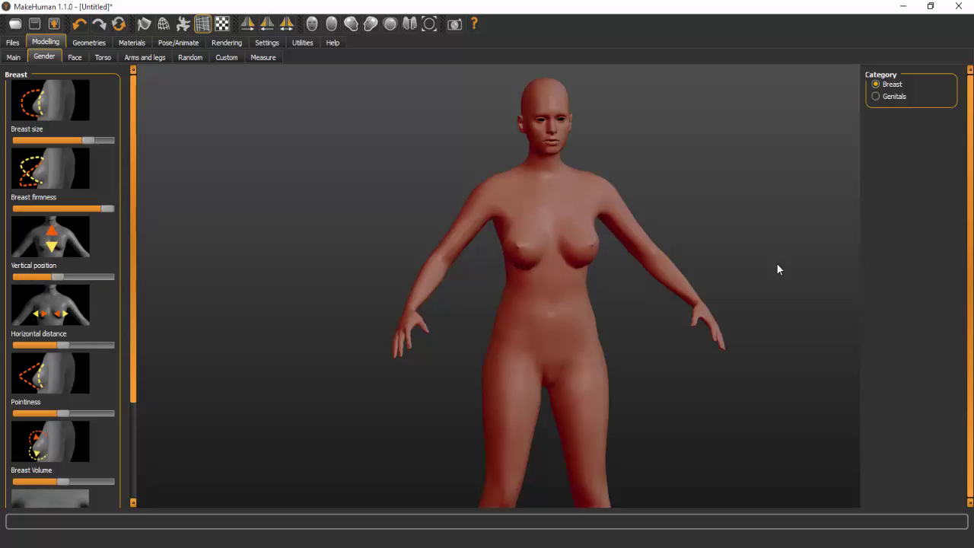
key("Page_Up")
key("Page_Down")
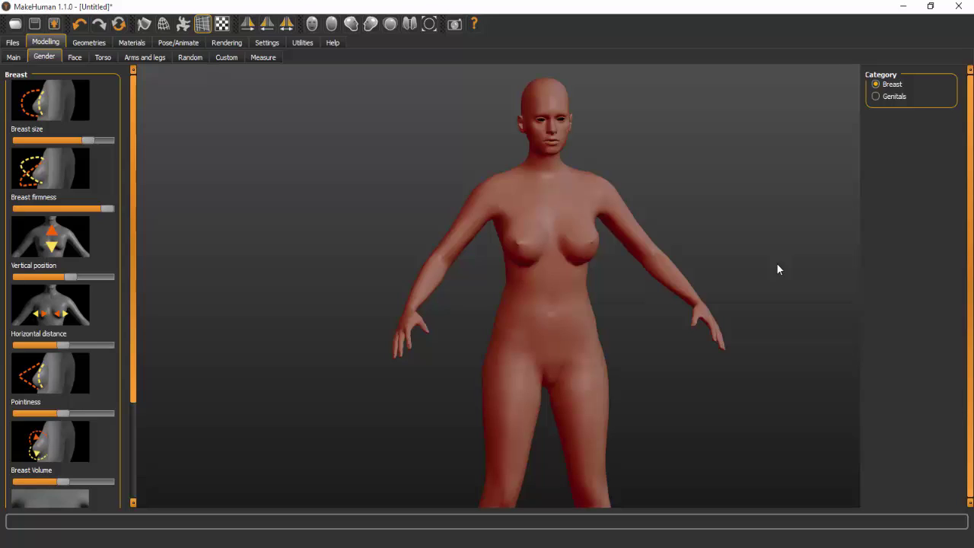
- Increase the horizontal distance between the breasts to its maximum
key("Right")
key("Right")
key("Right")
key("Right")
key("Right")
key("Right")
key("Right")
key("Right")
key("Right")
key("Right")
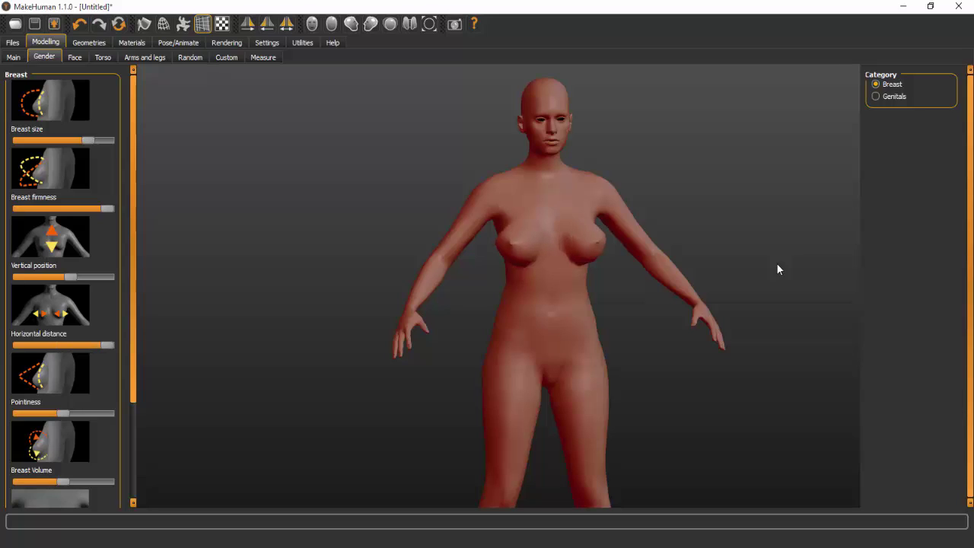
- Bring the horizontal distance between the breasts back to about the middle of its range
key("Left")
key("Left")
key("Left")
key("Left")
key("Left")
key("Left")
key("Left")
key("Left")
key("Left")
key("Left")
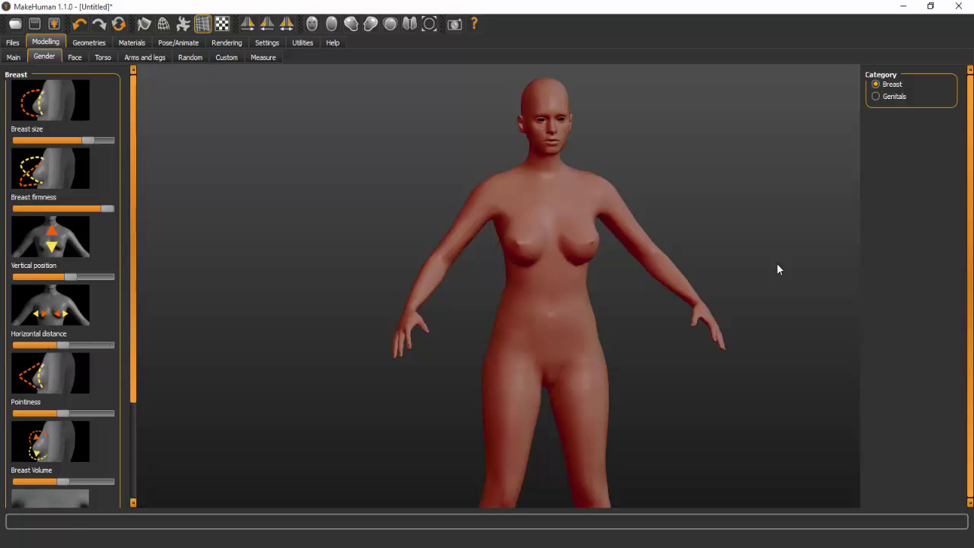
- Examine the figure's overall proportions from the side, front and angled views at different distances
key("3")
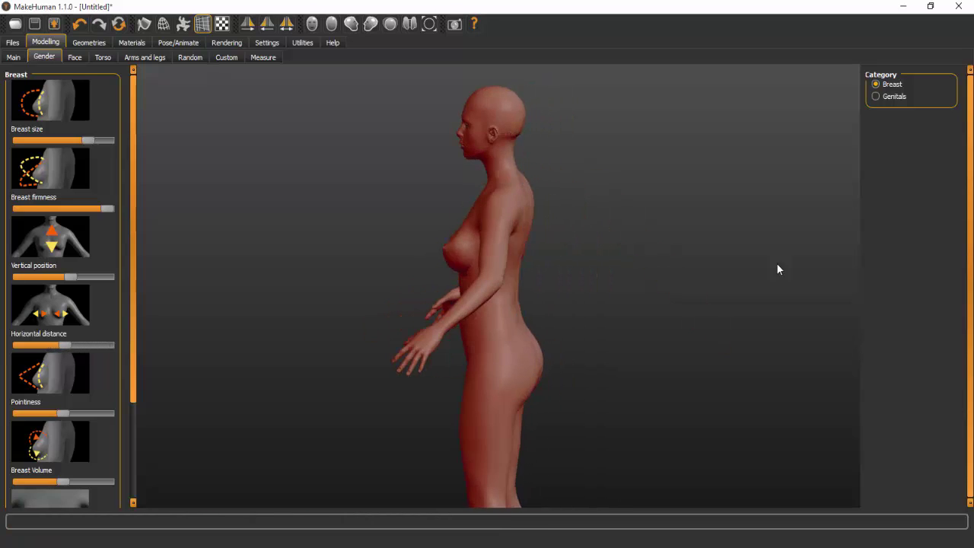
key("1")
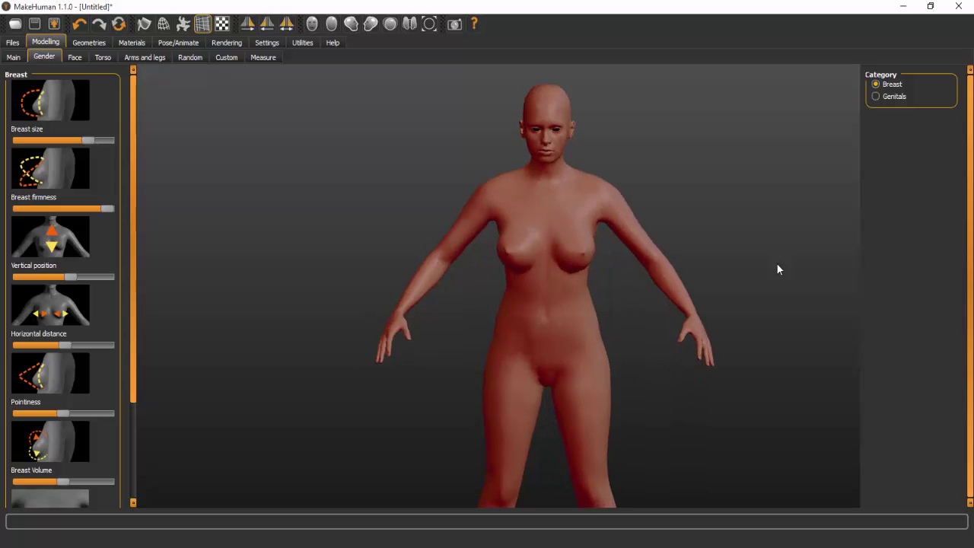
scroll(777, 269, "up", 3)
scroll(777, 270, "down", 8)
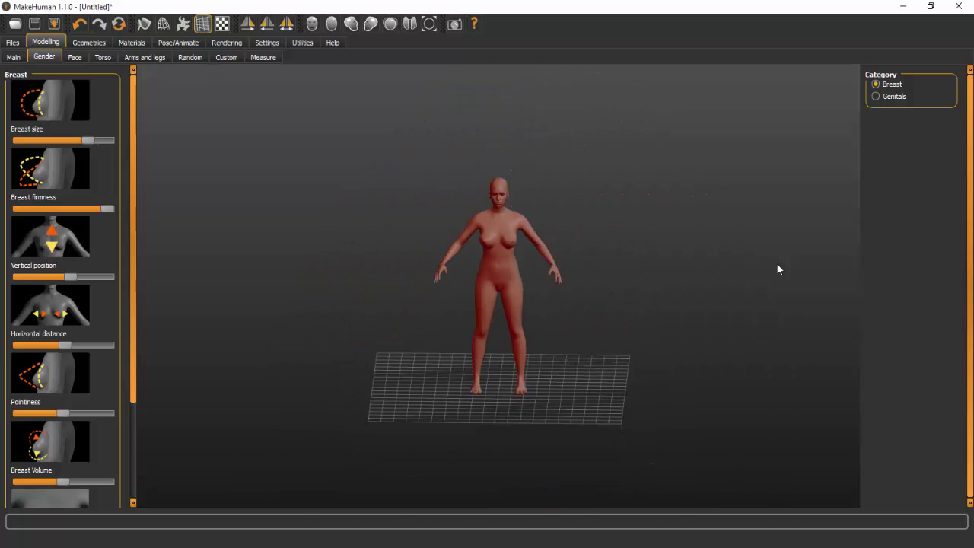
scroll(777, 269, "up", 2)
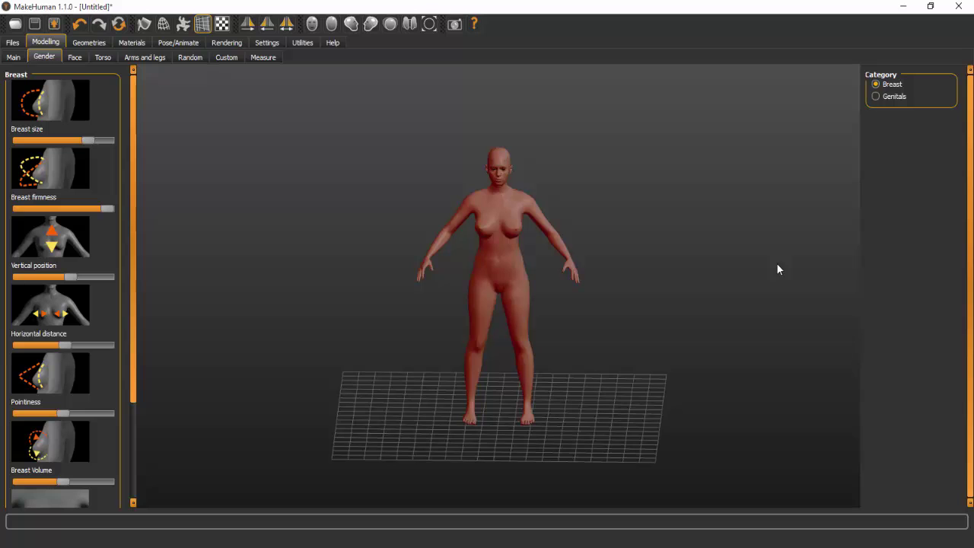
key("4")
key("4")
key("4")
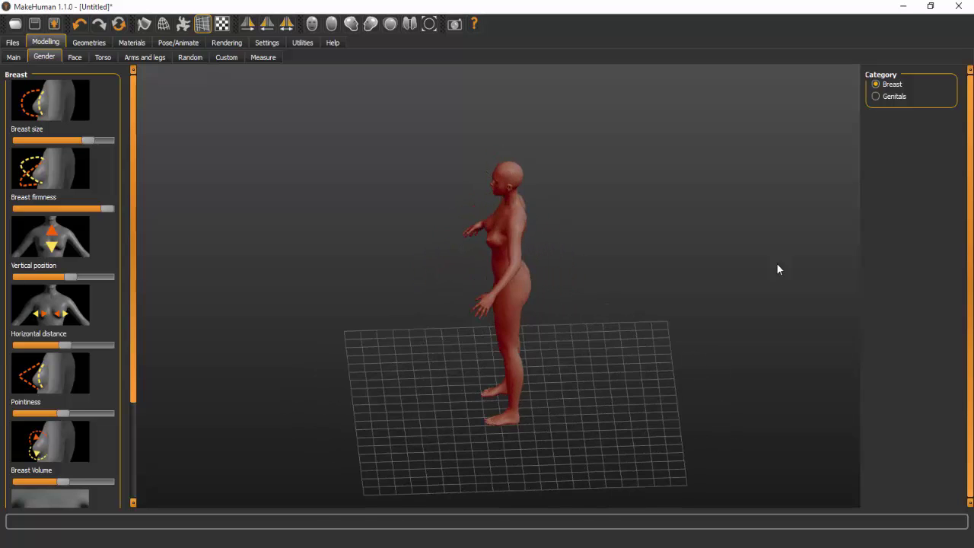
key("6")
key("Right")
key("Right")
key("Right")
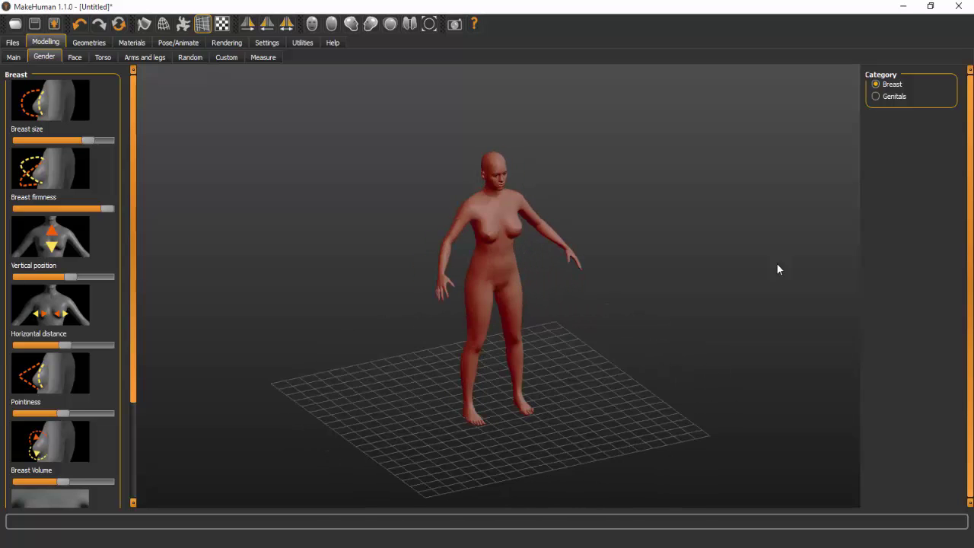
key("Right")
key("Right")
key("Right")
key("Right")
key("Right")
key("Right")
key("Right")
key("Right")
key("Right")
key("Right")
key("Right")
key("Right")
key("Right")
key("Right")
key("Right")
key("Right")
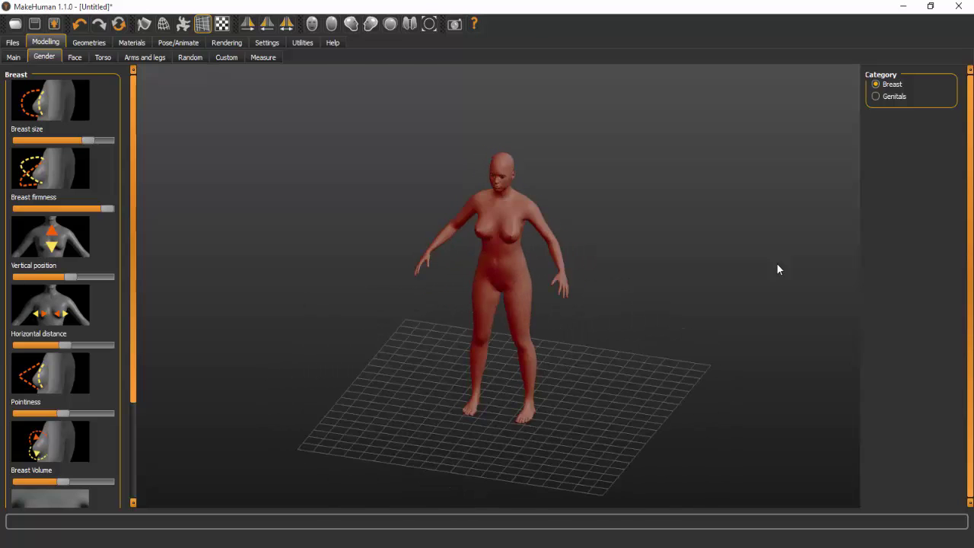
- Raise the breast pointiness to its maximum while viewing the figure in side profile
scroll(778, 270, "up", 3)
key("KP_4")
key("KP_4")
key("KP_4")
key("KP_4")
key("KP_4")
key("KP_4")
key("KP_4")
key("KP_4")
key("KP_4")
key("KP_4")
key("KP_4")
key("KP_4")
scroll(777, 270, "up", 2)
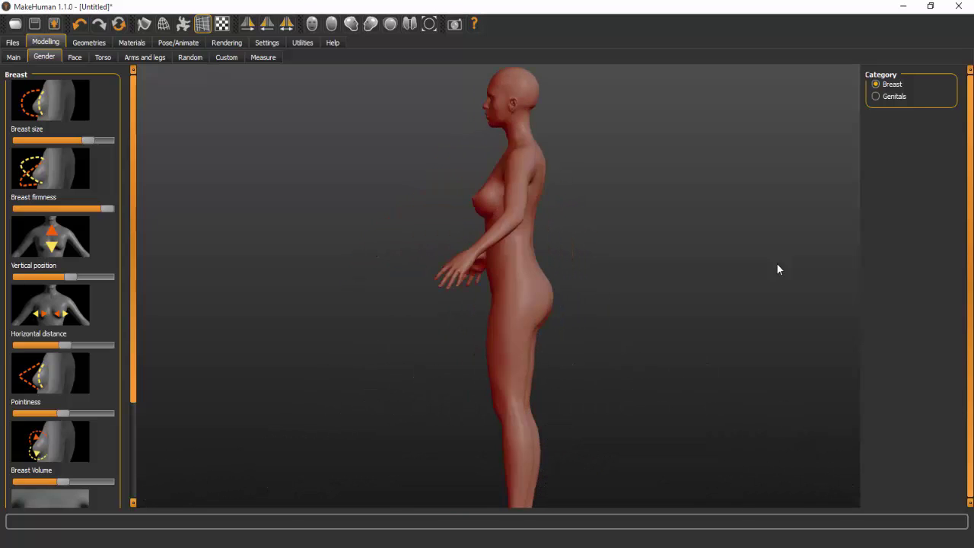
key("Right")
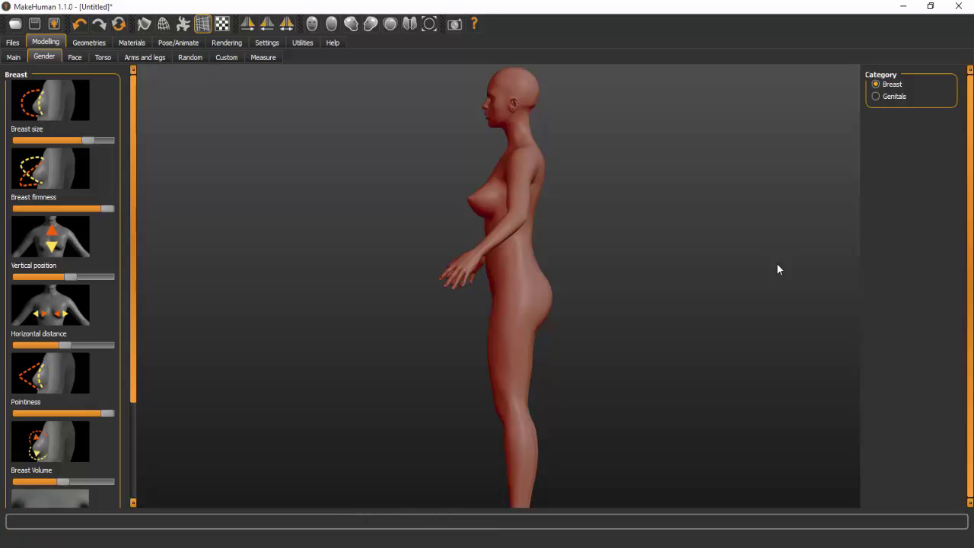
- Examine the effect of the pointiness change on the figure from angled, front and side views
key("1")
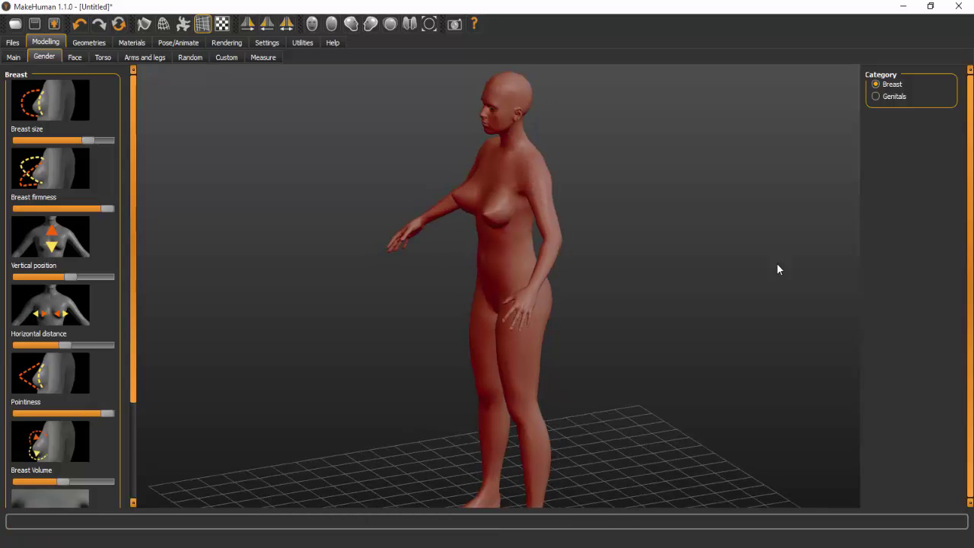
key("Right")
key("Right")
key("Right")
key("Down")
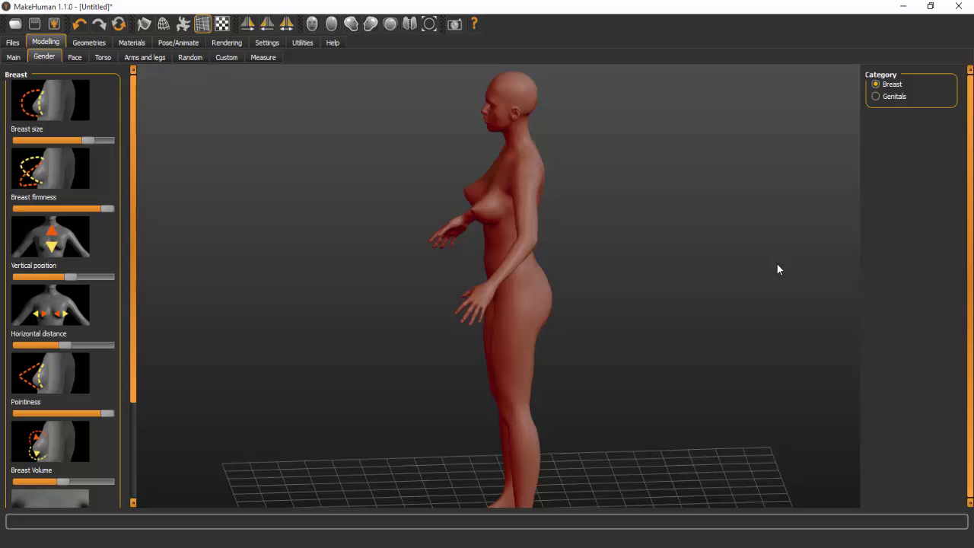
key("6")
key("6")
key("6")
key("6")
key("6")
key("6")
key("6")
key("6")
key("6")
key("6")
key("8")
key("8")
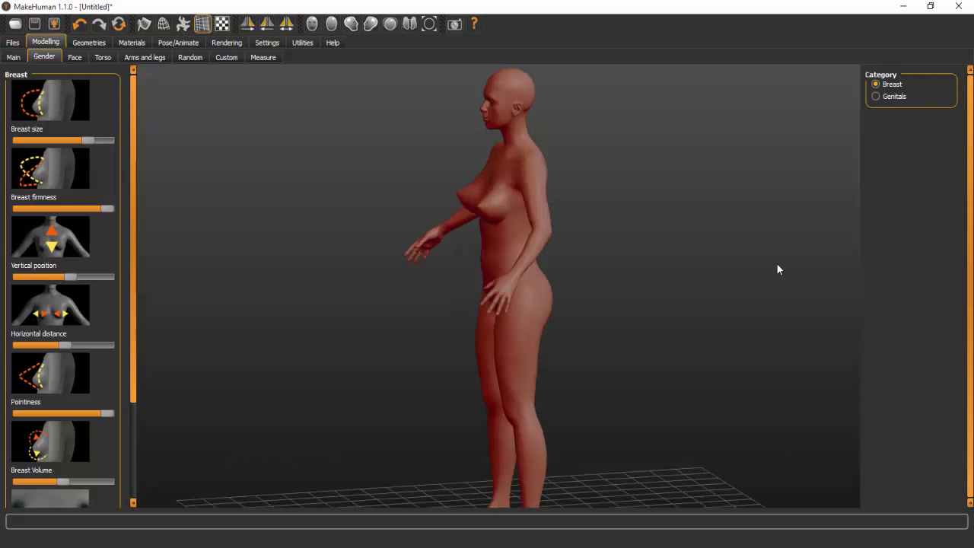
key("Left")
key("Left")
key("Left")
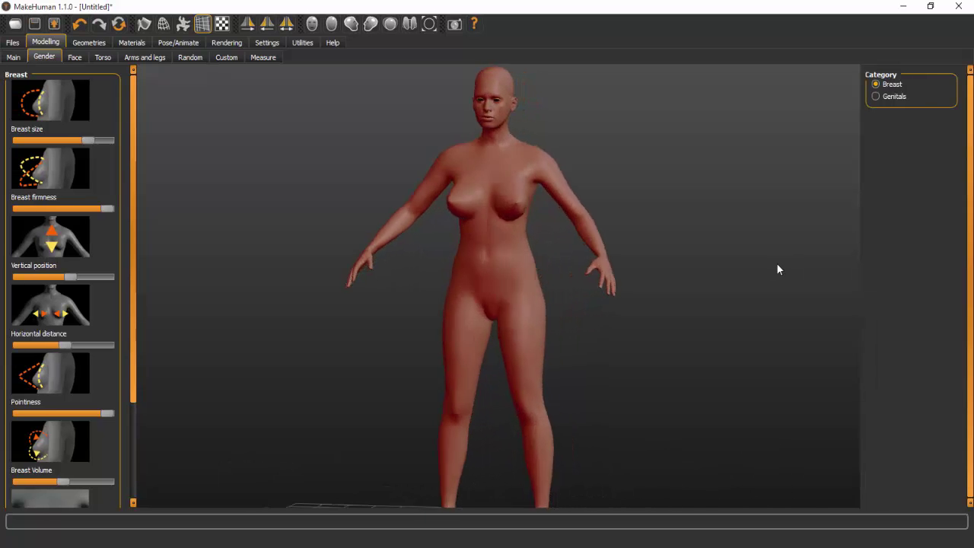
key("Up")
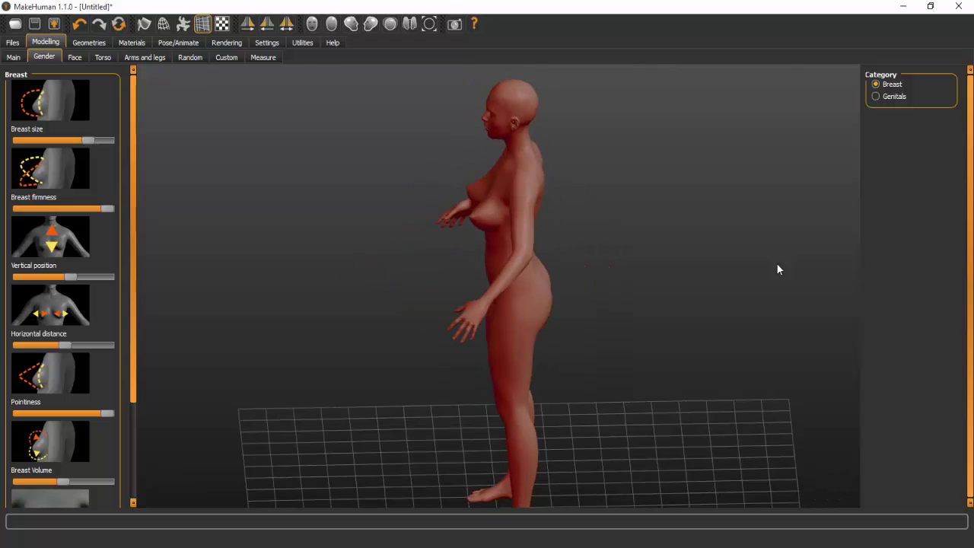
- Lower the breast pointiness to near the low end of its range while viewing the figure in side profile
key("Left")
key("Left")
key("Left")
key("Left")
key("Left")
key("Left")
key("Left")
key("Left")
key("Left")
key("Left")
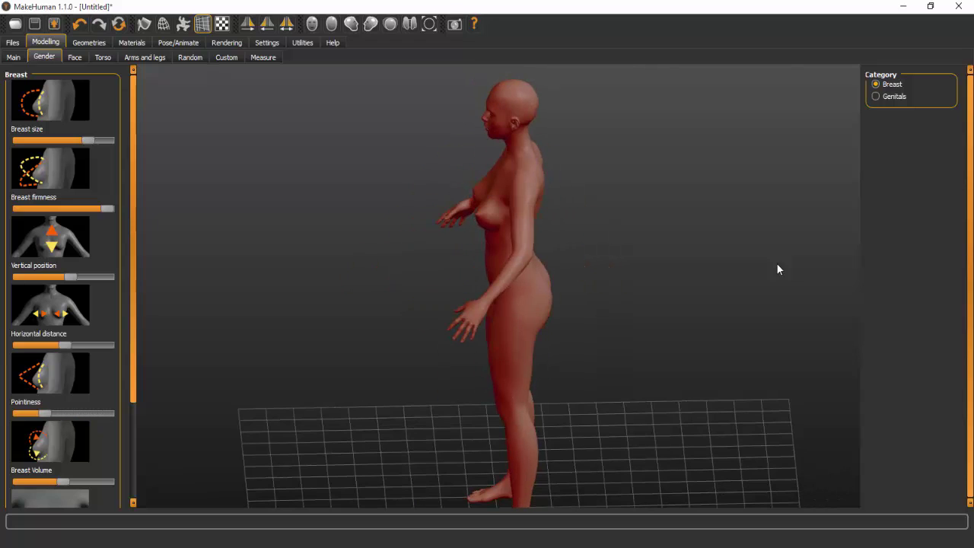
key("Left")
- Examine the effect of the reduced pointiness on the figure from angled and side views
key("6")
key("6")
key("6")
key("6")
key("6")
key("6")
key("8")
key("8")
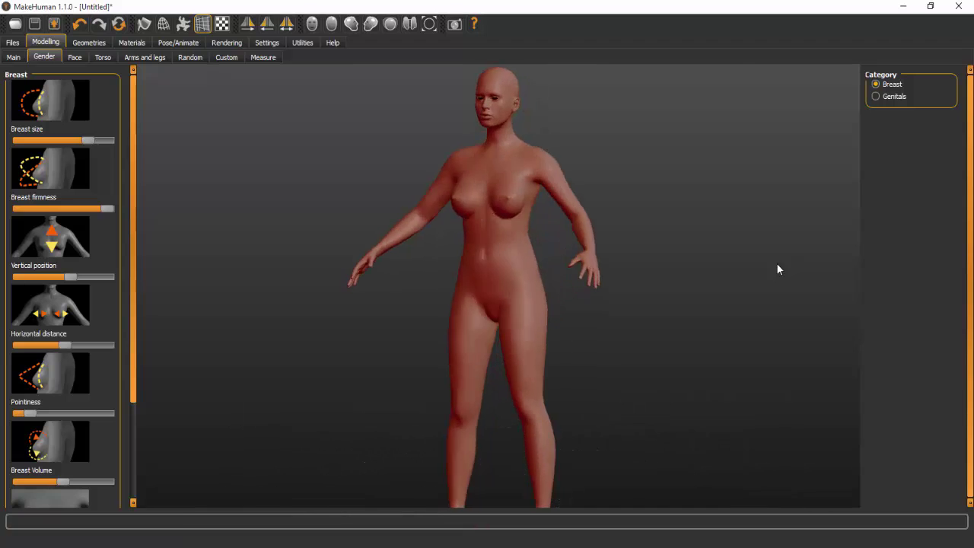
key("4")
key("4")
key("4")
key("4")
key("4")
key("4")
key("4")
key("4")
key("4")
key("4")
key("6")
key("6")
key("6")
key("6")
key("6")
key("6")
key("6")
key("6")
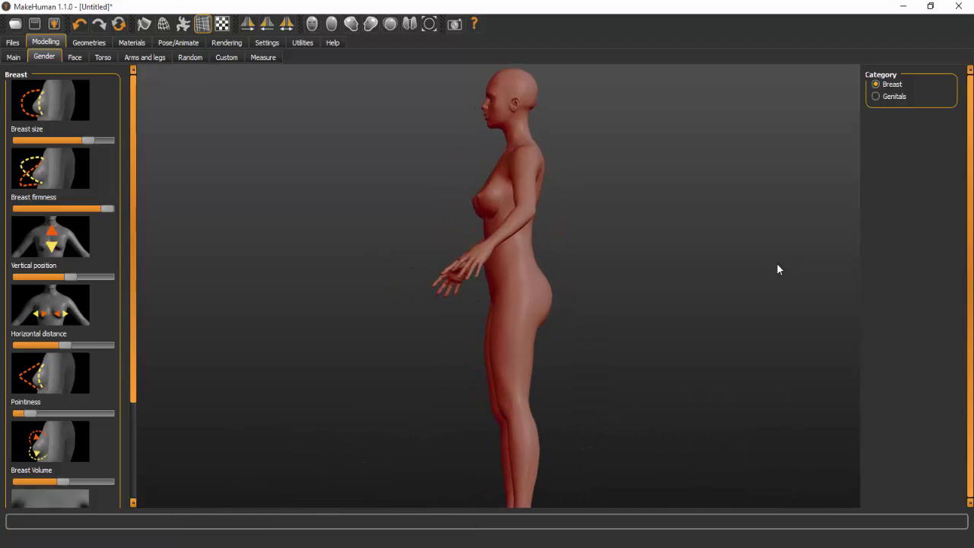
- Bring the remaining breast settings into reach and examine the figure from an angle and from the front
scroll(66, 286, "down", 3)
key("6")
key("6")
key("6")
key("6")
key("6")
key("6")
key("6")
key("6")
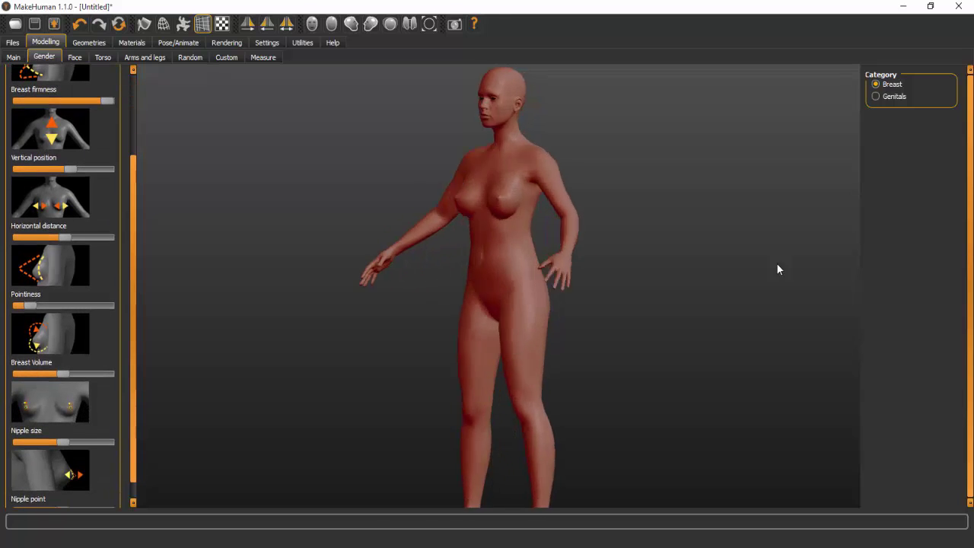
key("6")
key("6")
key("6")
key("6")
key("6")
key("6")
key("6")
key("6")
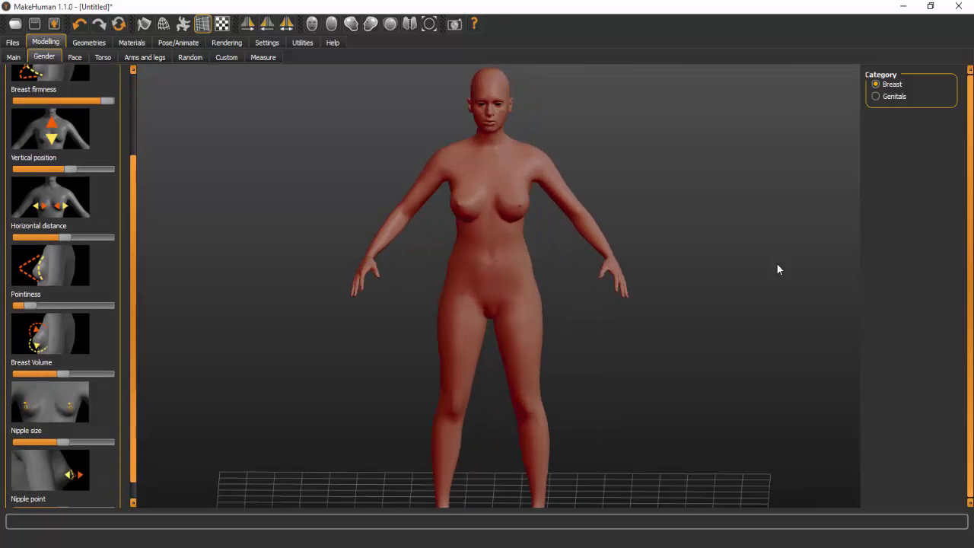
- Try different breast volume settings in the front view, ending at the maximum
key("Left")
key("Left")
key("Left")
key("Left")
key("Left")
key("Left")
key("Left")
key("Left")
key("Right")
key("Right")
key("Right")
key("Right")
key("Right")
key("Right")
key("Right")
key("Right")
key("Left")
key("Left")
key("Left")
key("Left")
key("Left")
key("Left")
key("Left")
key("Left")
key("Page_Up")
key("Page_Up")
key("Page_Up")
key("ctrl+z")
key("ctrl+z")
key("ctrl+z")
key("ctrl+z")
key("ctrl+z")
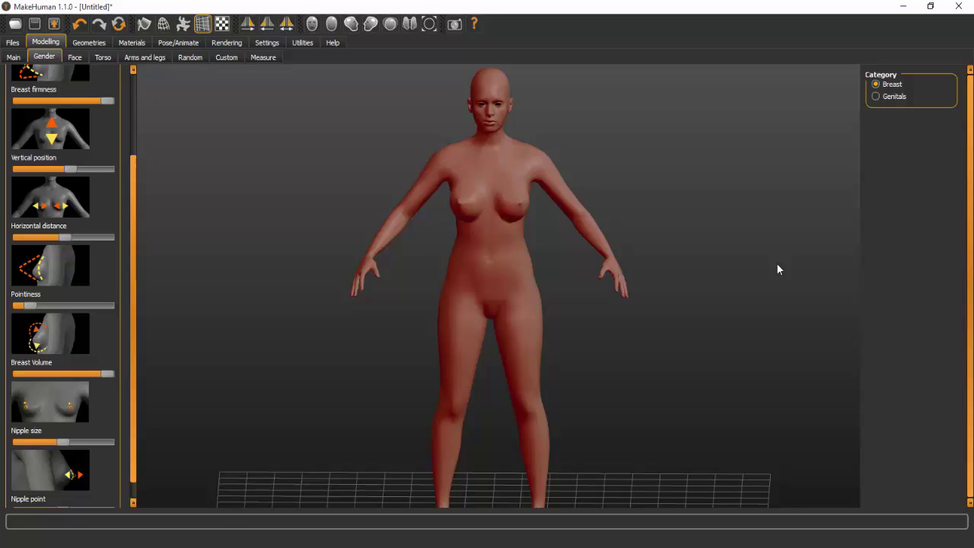
key("ctrl+z")
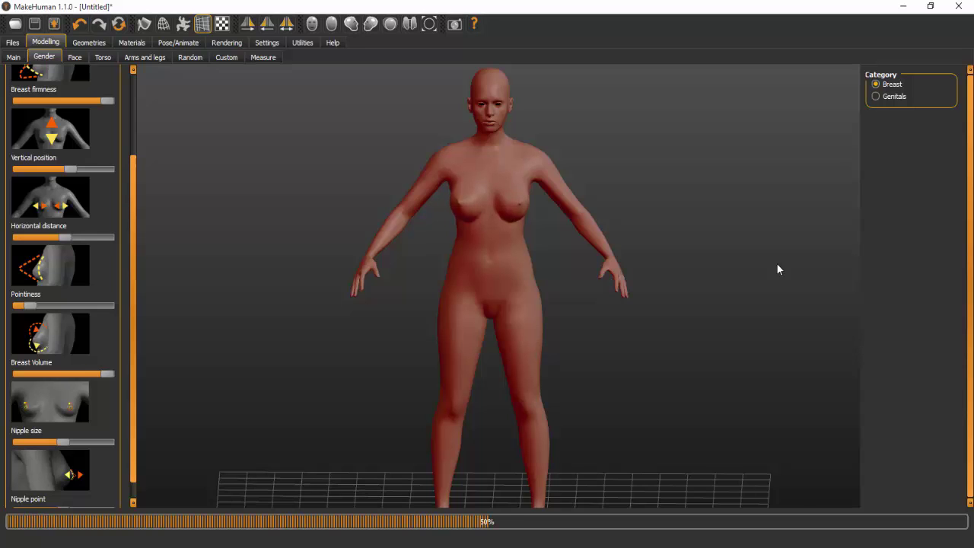
- Examine the figure at maximum breast volume from side and angled views
key("KP_3")
key("ctrl+1")
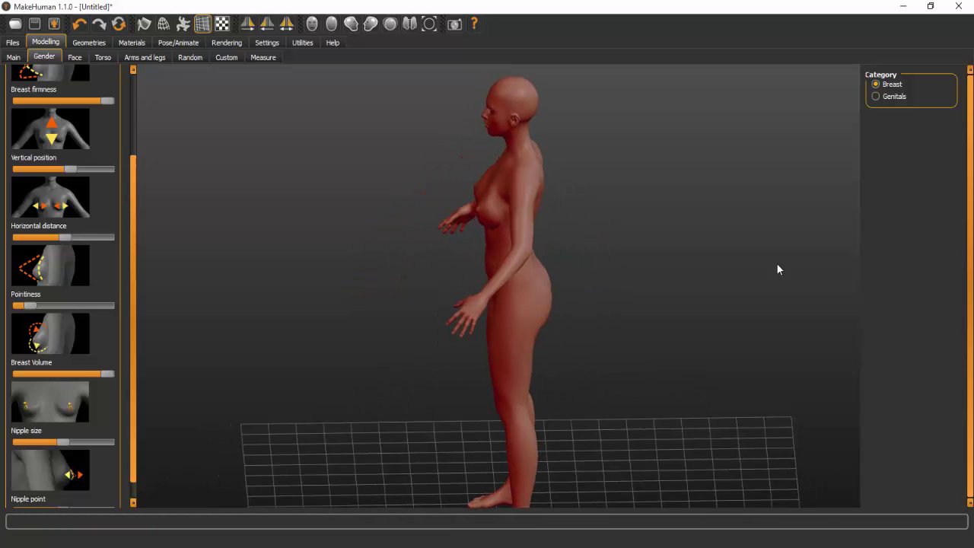
key("ctrl+3")
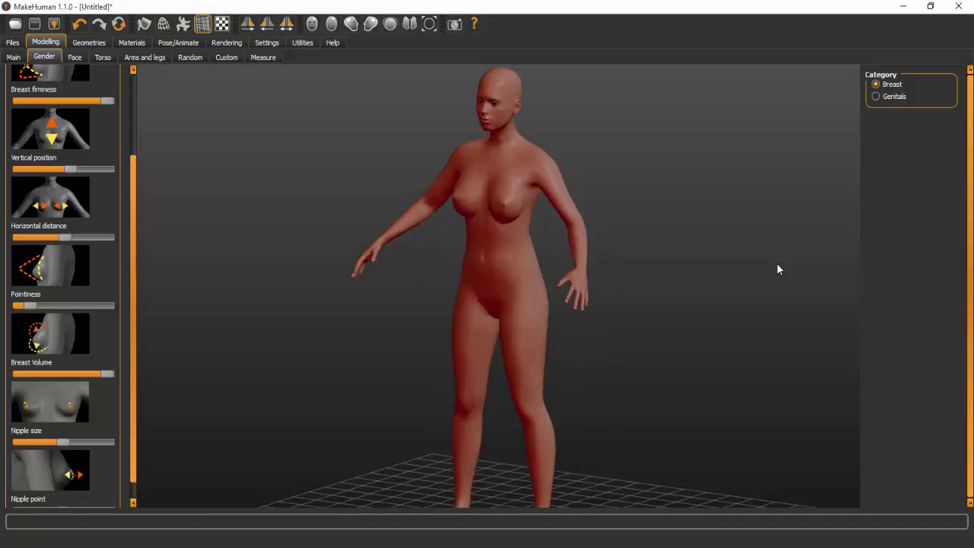
key("ctrl+1")
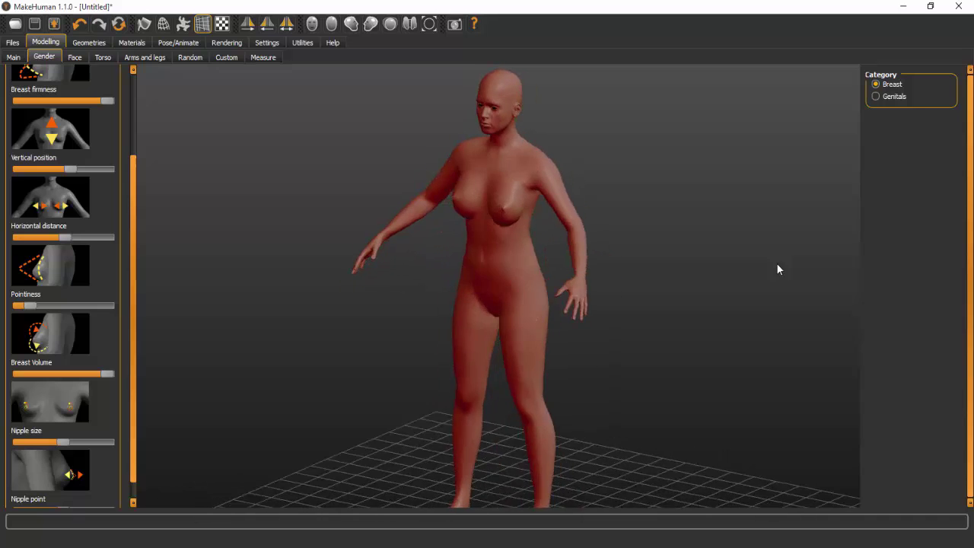
key("KP_4")
key("KP_2")
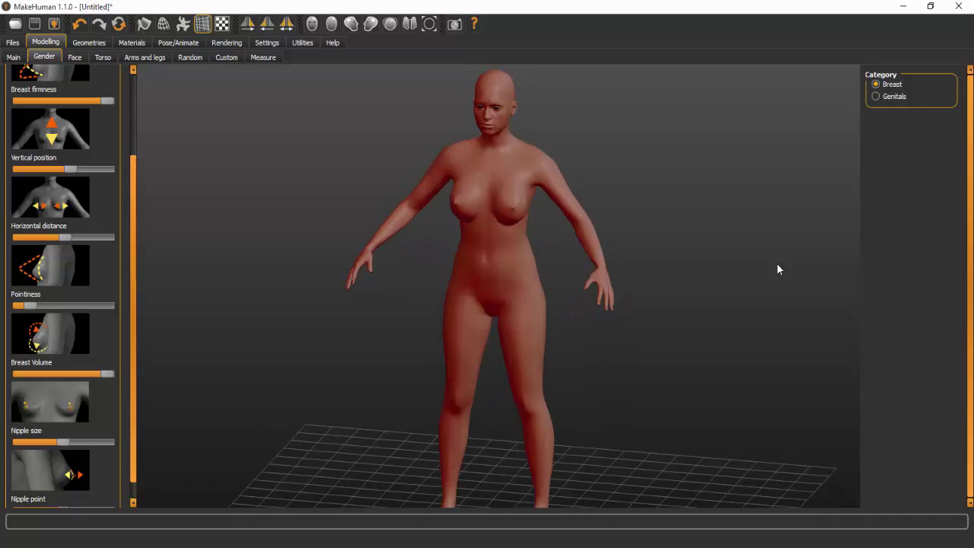
- Lower the breast volume to slightly below the middle of its range
key("Left")
key("Left")
key("Left")
key("Left")
key("Left")
key("Left")
key("Left")
key("Left")
key("Left")
key("Left")
key("Right")
key("Right")
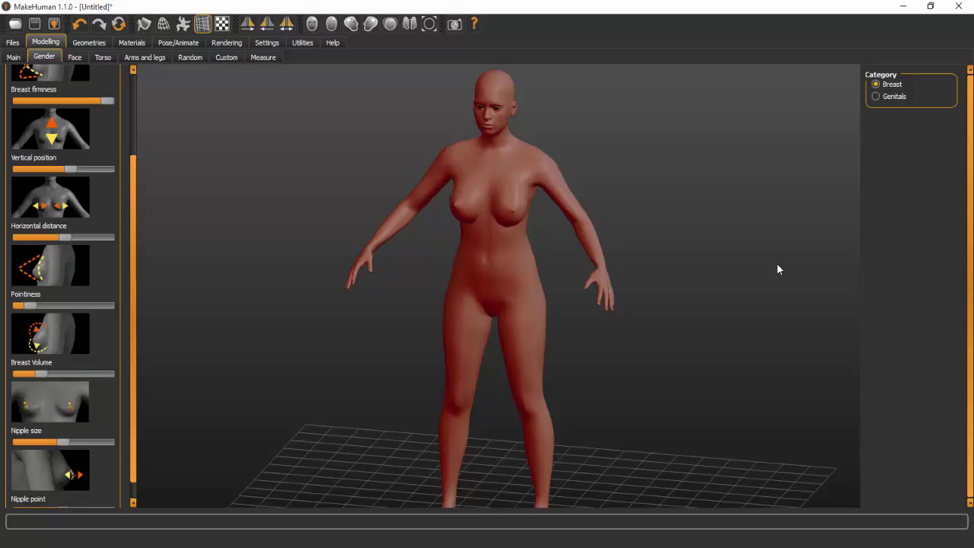
- Examine the effect of the reduced breast volume by turning the figure to an angled view
key("KP_4")
key("KP_4")
key("KP_4")
key("KP_4")
key("KP_4")
key("KP_4")
key("KP_4")
key("KP_4")
key("KP_4")
key("KP_4")
key("KP_4")
key("KP_4")
key("KP_4")
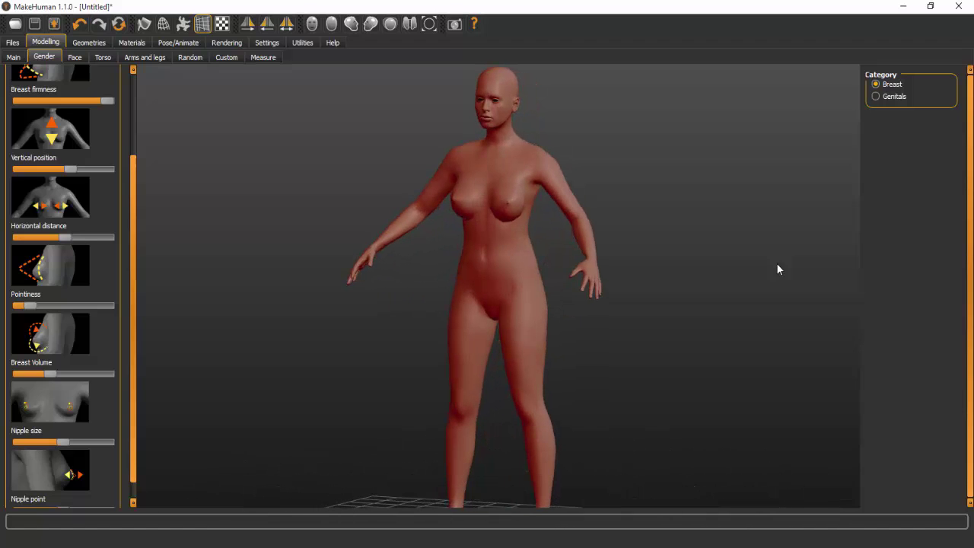
- Lower the nipple size to near its minimum and raise the nipple point to its maximum
scroll(62, 285, "down", 1)
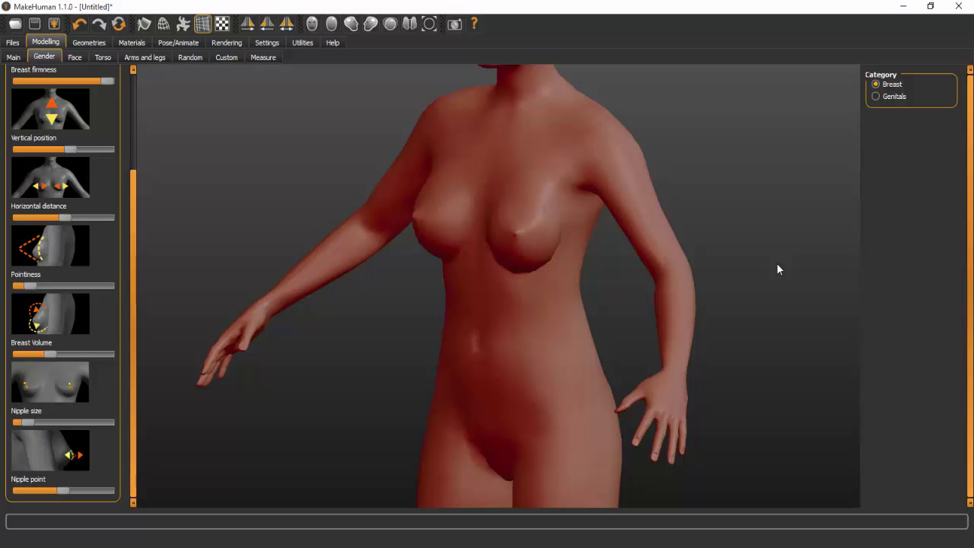
key("3")
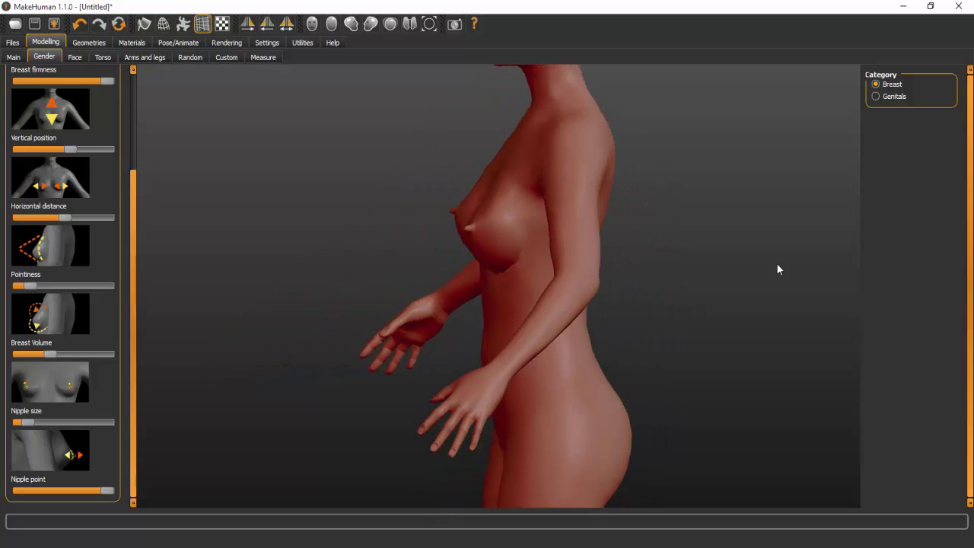
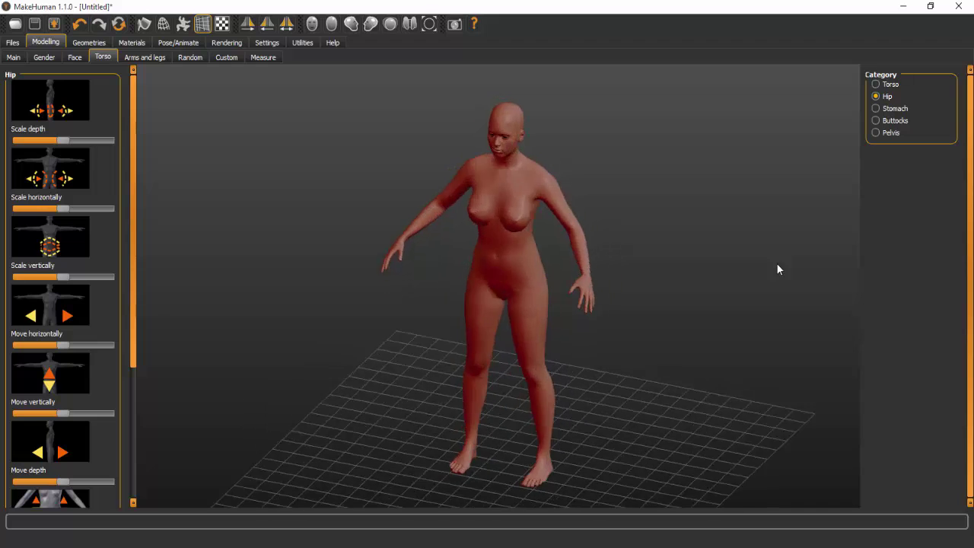
- Raise the hip's depth scaling to its maximum while viewing the figure in side profile
key("6")
key("6")
key("6")
key("6")
key("6")
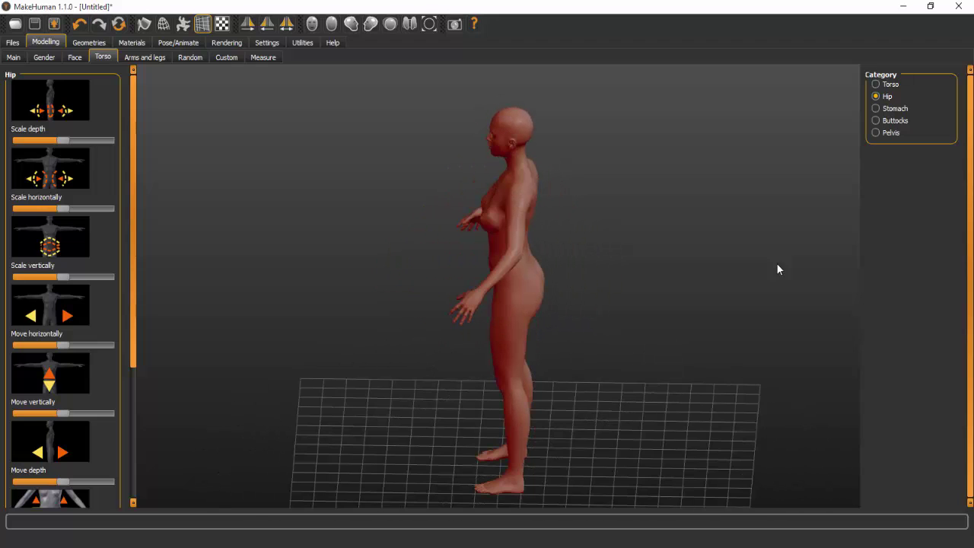
key("Left")
key("Left")
key("Right")
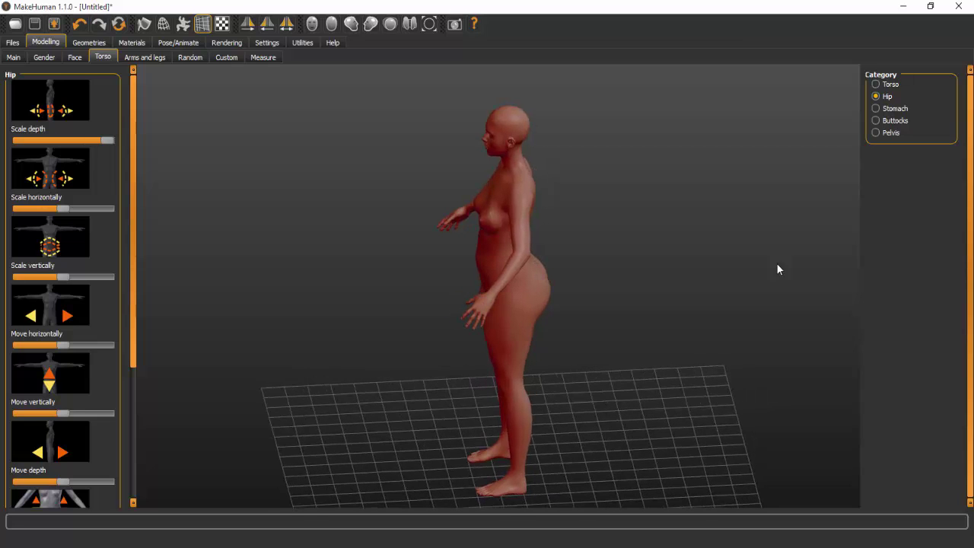
- Undo the hip depth scaling to bring it back to the middle of its range
key("Left")
key("Right")
key("ctrl+z")
key("ctrl+y")
key("ctrl+z")
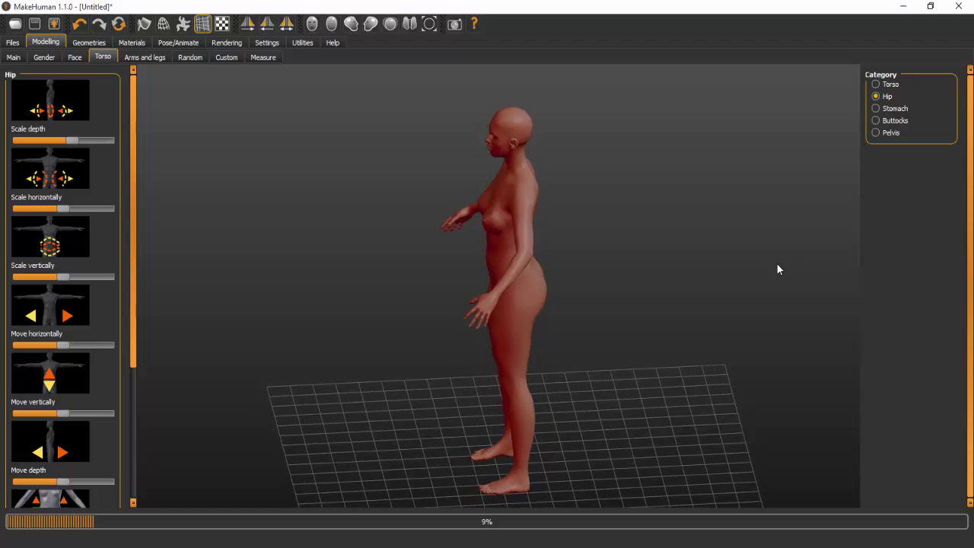
key("ctrl+z")
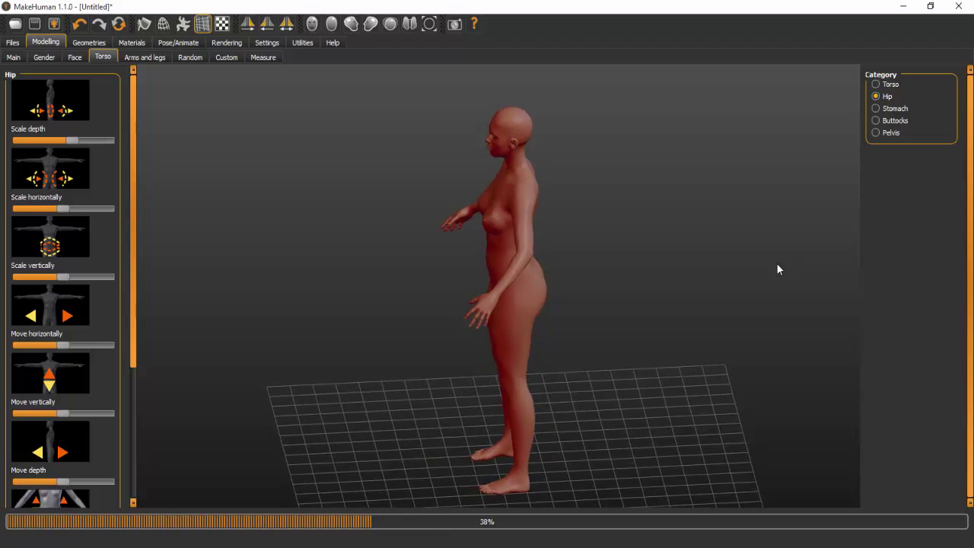
- Examine the figure's hips and overall proportions from the front
key("6")
key("6")
key("6")
key("6")
key("6")
key("6")
key("6")
key("6")
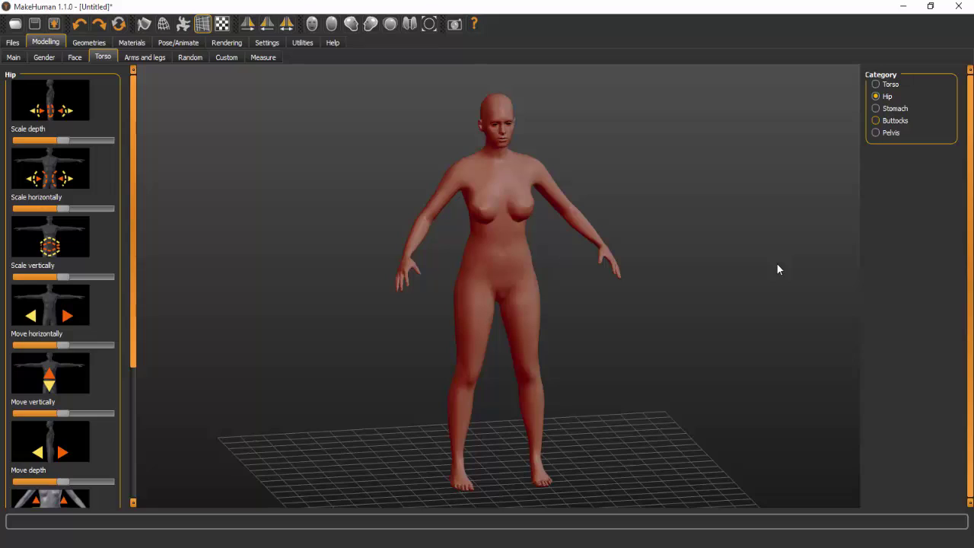
- Switch to the stomach settings and raise the pregnancy shape to its maximum
key("Down")
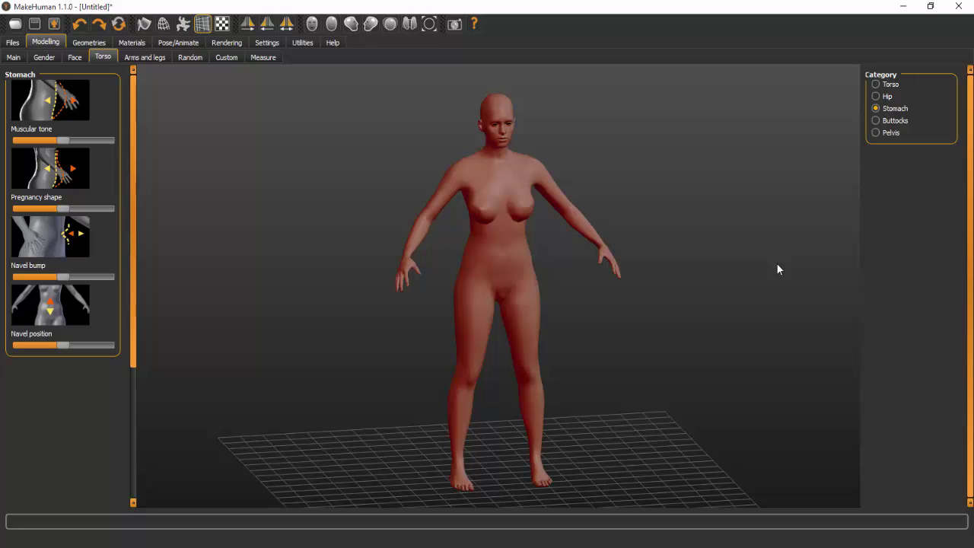
key("KP_4")
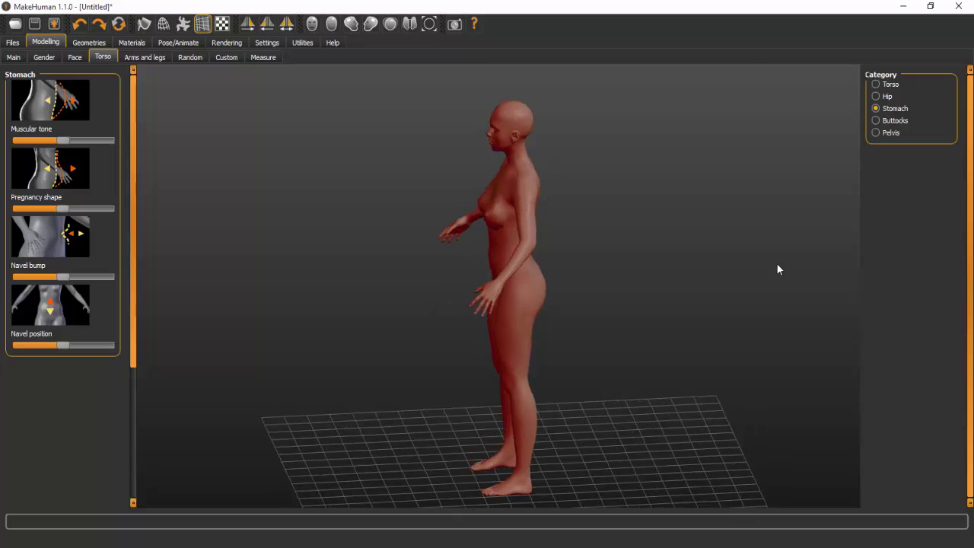
key("Right")
key("KP_6")
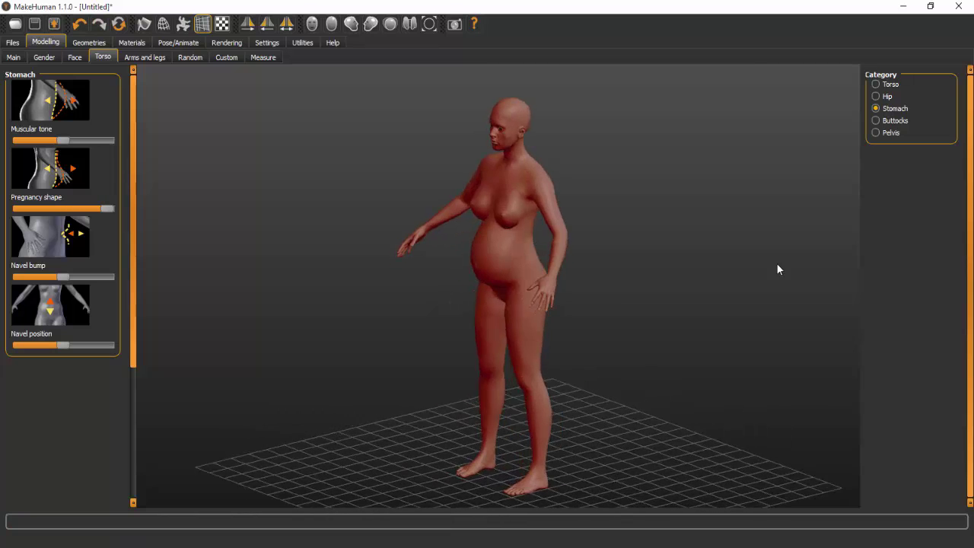
- Examine the enlarged belly from side and angled views
key("KP_8")
key("KP_4")
key("KP_2")
key("KP_2")
key("KP_2")
key("KP_6")
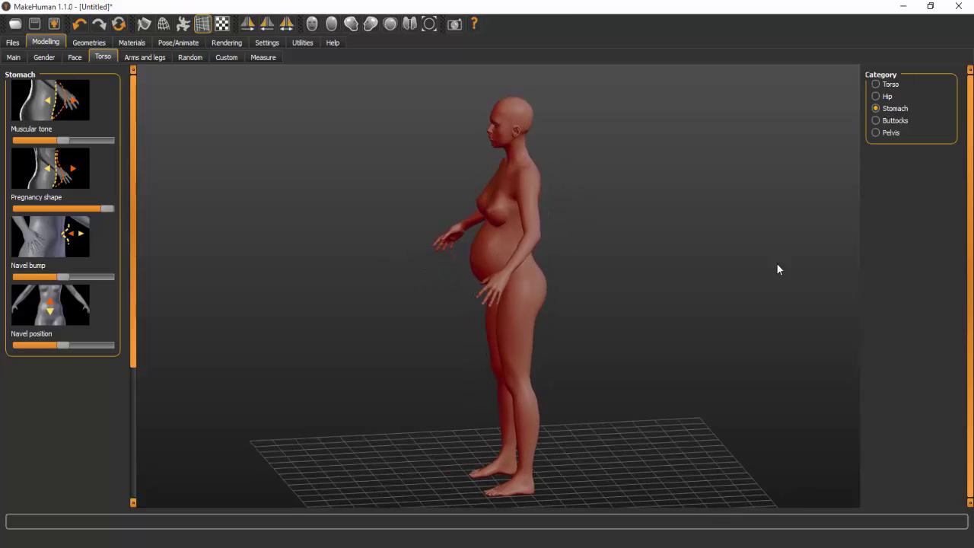
key("Right")
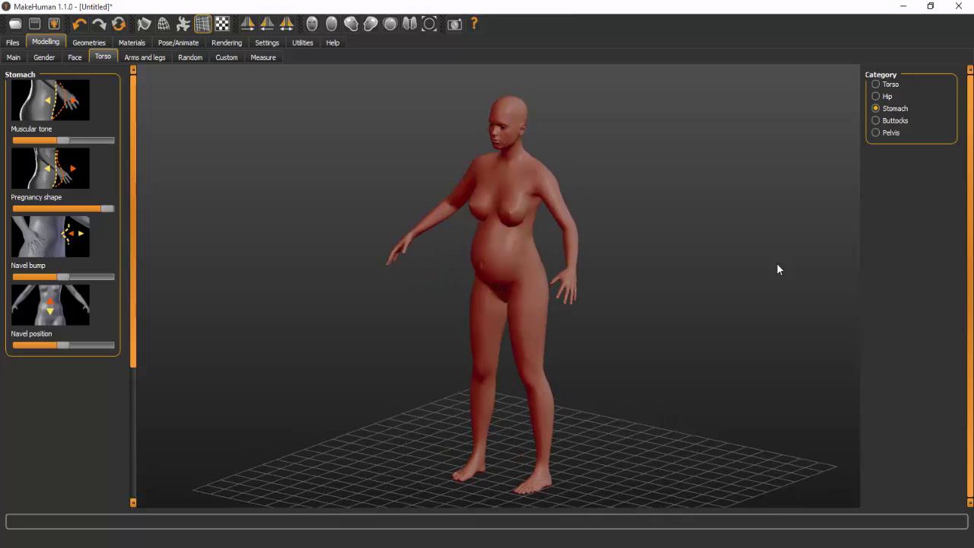
- Lower the pregnancy shape to slightly above the middle of its range while viewing the figure in side profile
key("Left")
key("Left")
key("Left")
key("Left")
key("KP_4")
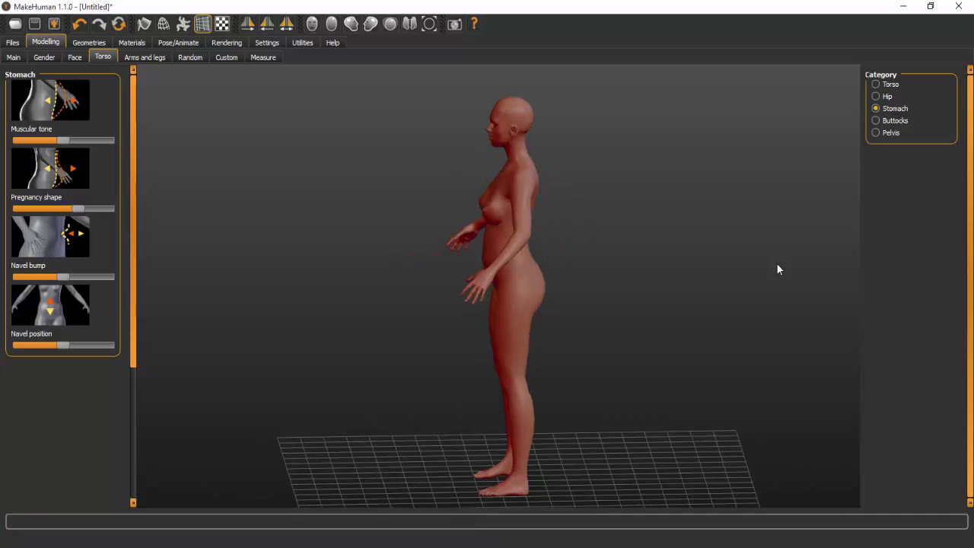
key("Right")
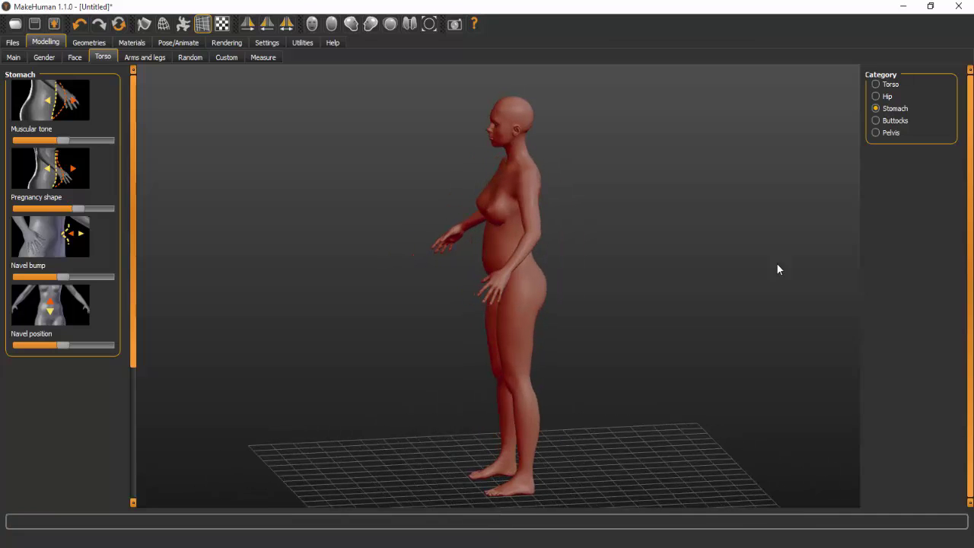
- Lower the pregnancy shape to about a third of its range, comparing it with the minimum in front and side views
key("ctrl+z")
key("ctrl+z")
key("KP_1")
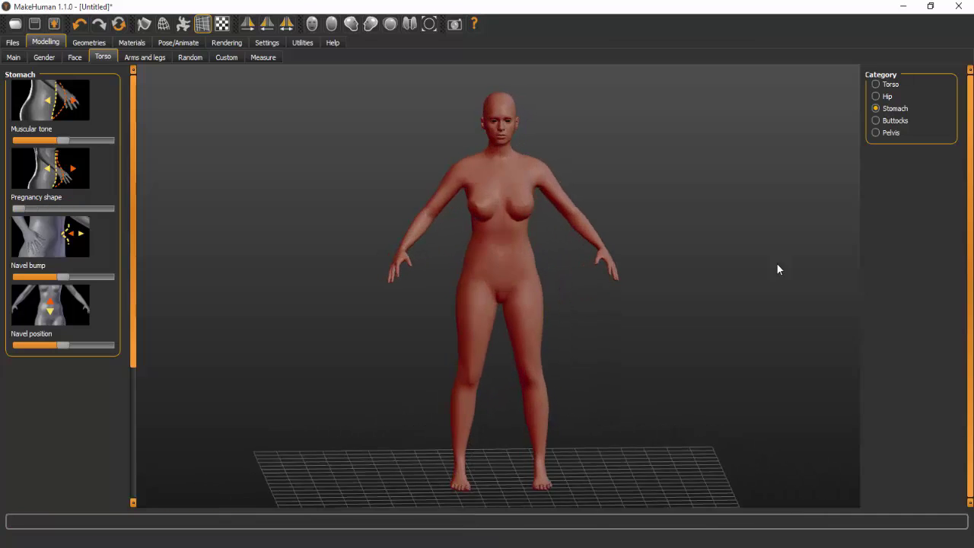
key("Right")
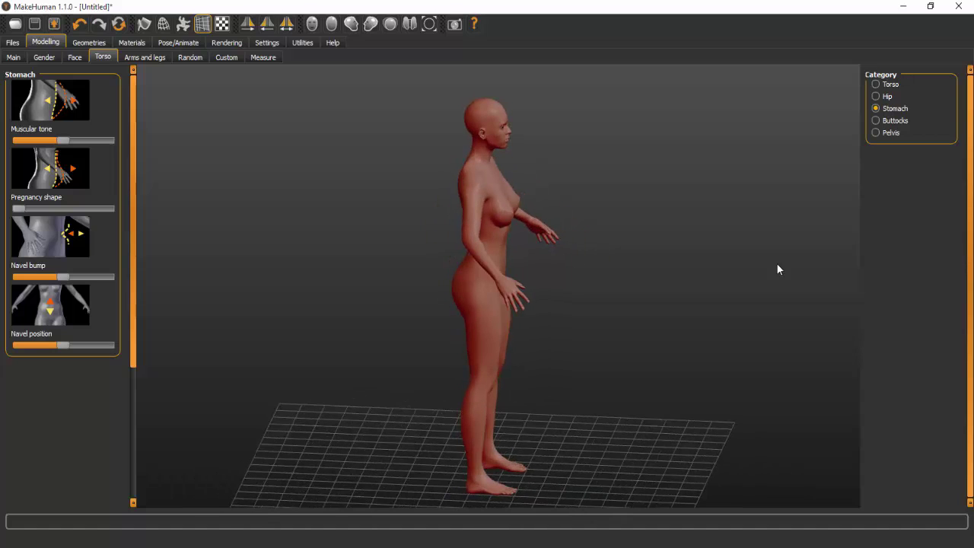
key("ctrl+y")
key("Up")
key("Up")
key("Up")
key("Down")
key("Down")
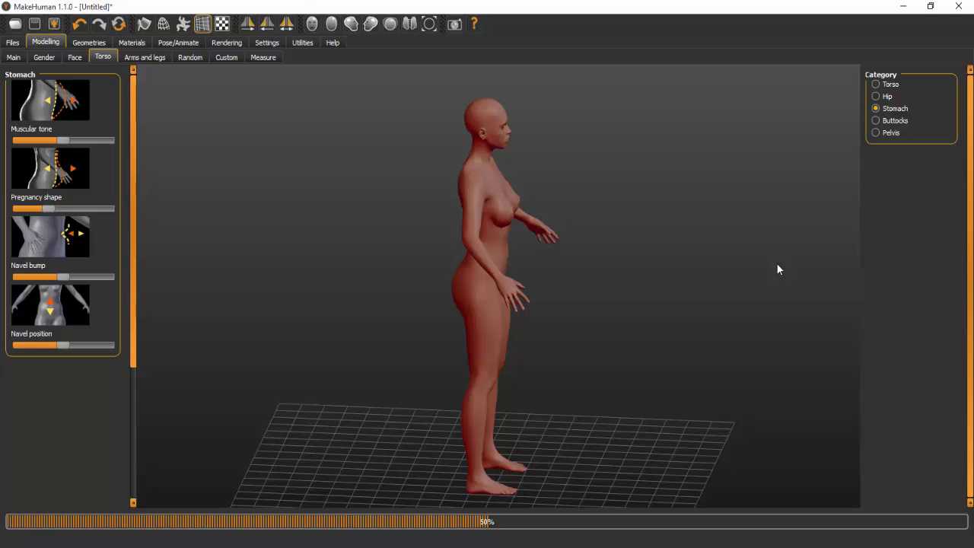
- Examine the reduced belly from side, angled and front views
key("KP_1")
key("KP_4")
key("KP_4")
key("KP_4")
key("KP_4")
key("KP_4")
key("KP_4")
key("KP_4")
key("KP_4")
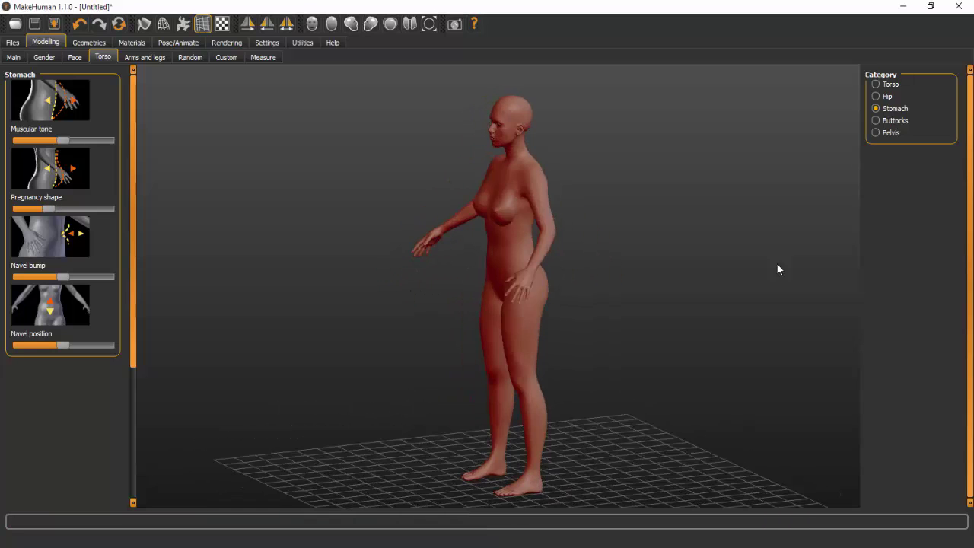
key("KP_6")
key("KP_6")
key("KP_6")
key("KP_6")
key("KP_6")
key("KP_6")
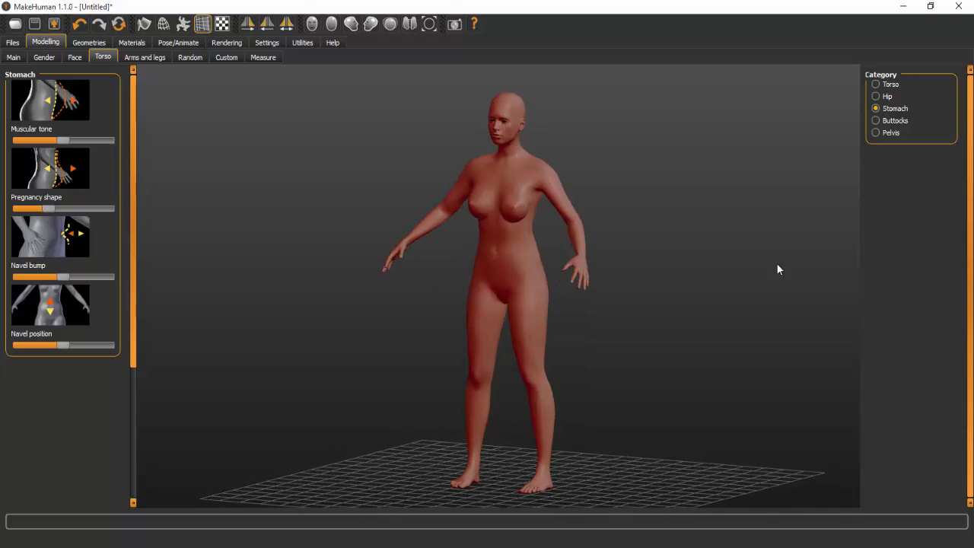
key("KP_1")
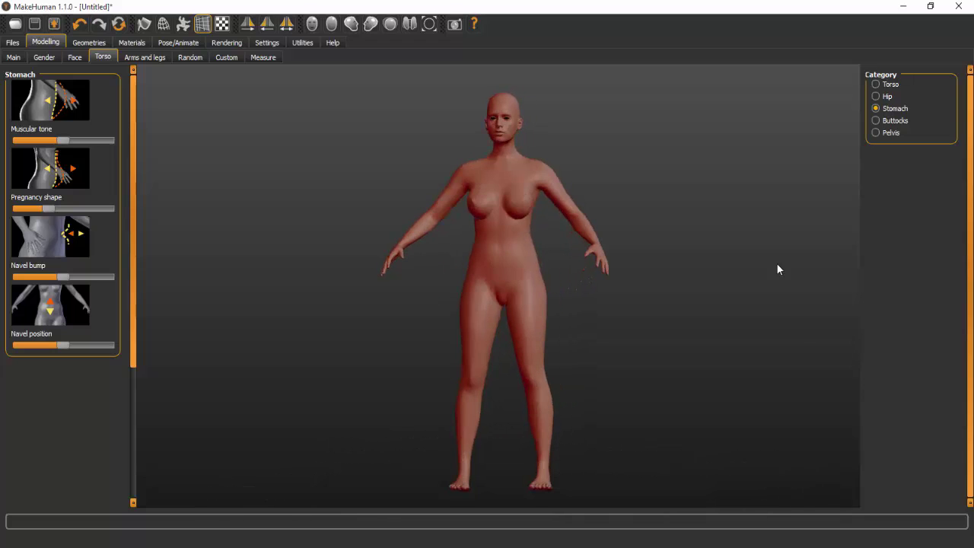
- Try the navel bump at both extremes in a close view of the abdomen and set it slightly below the middle of its range
scroll(778, 270, "up", 5)
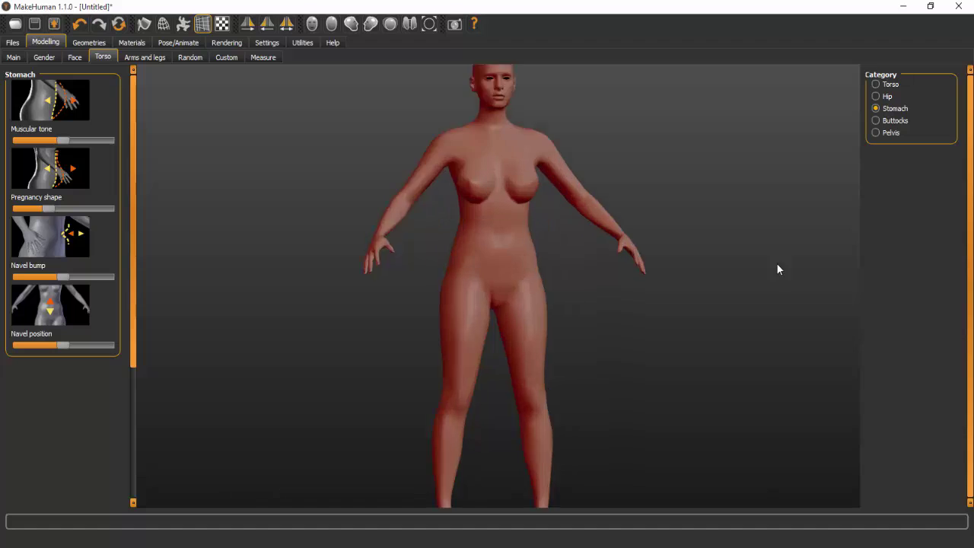
key("ctrl+y")
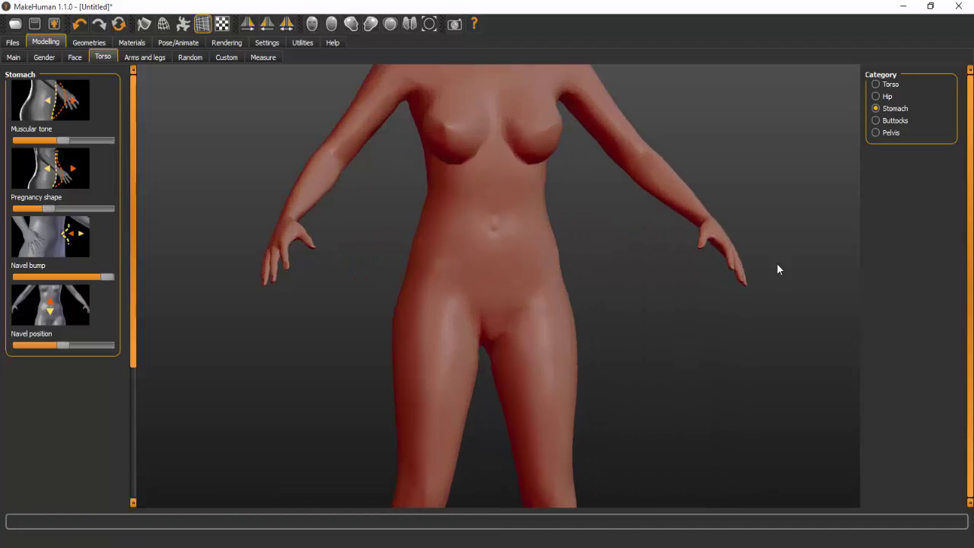
key("ctrl+z")
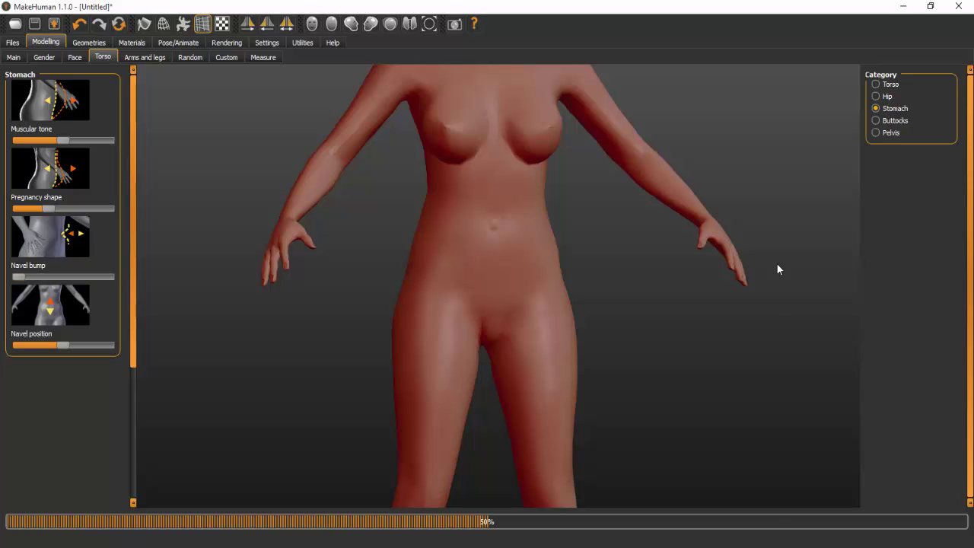
key("Right")
key("Right")
key("Right")
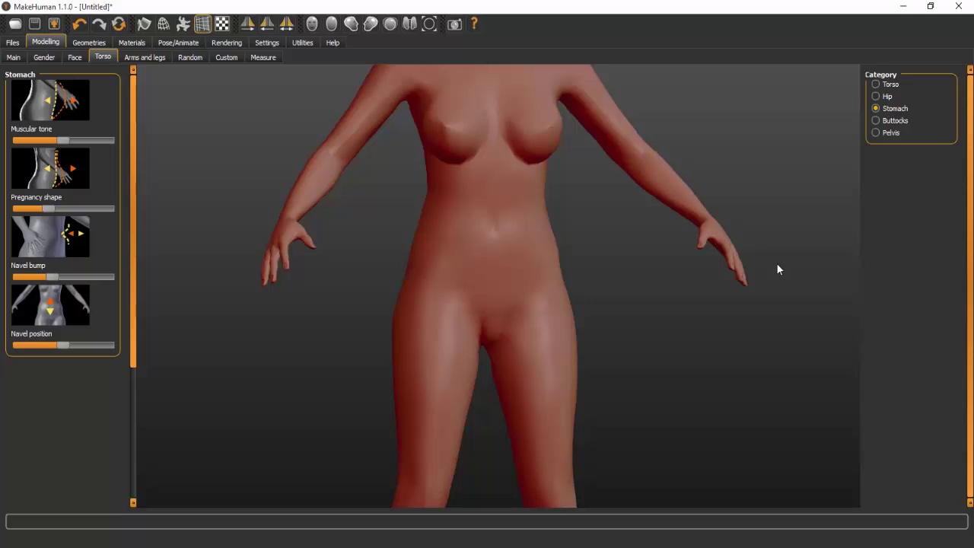
- Try a raised navel position and set it close to the minimum of its range
key("Left")
key("Left")
key("Left")
key("Right")
key("Right")
key("Right")
key("Left")
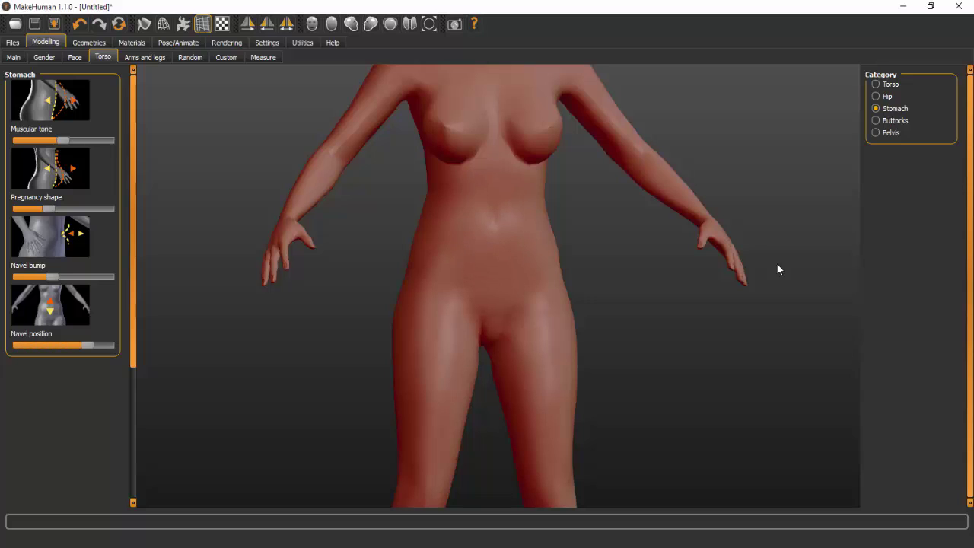
key("Left")
key("Left")
key("Left")
key("Right")
key("Right")
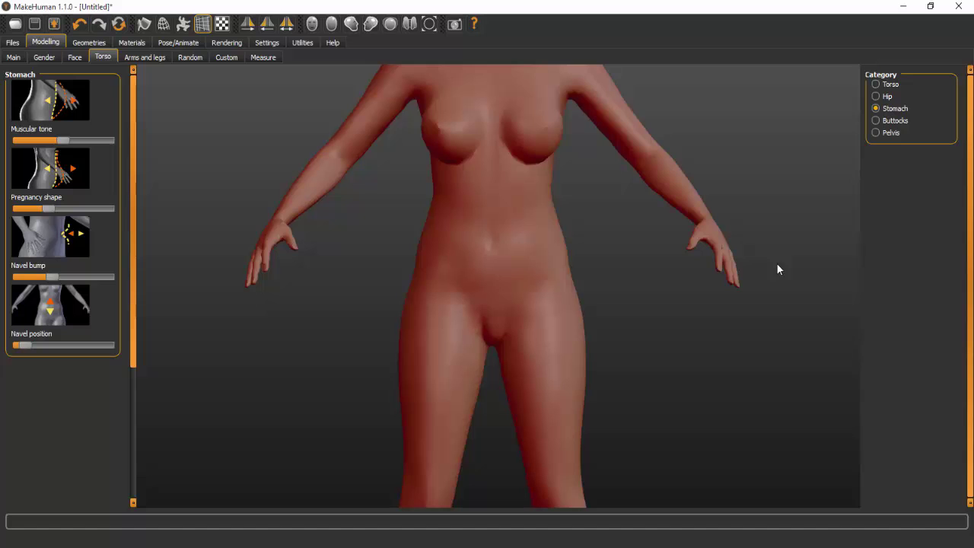
- Switch to the pelvis settings and try the pelvis muscular tone at its maximum and minimum from a rear angle
key("Down")
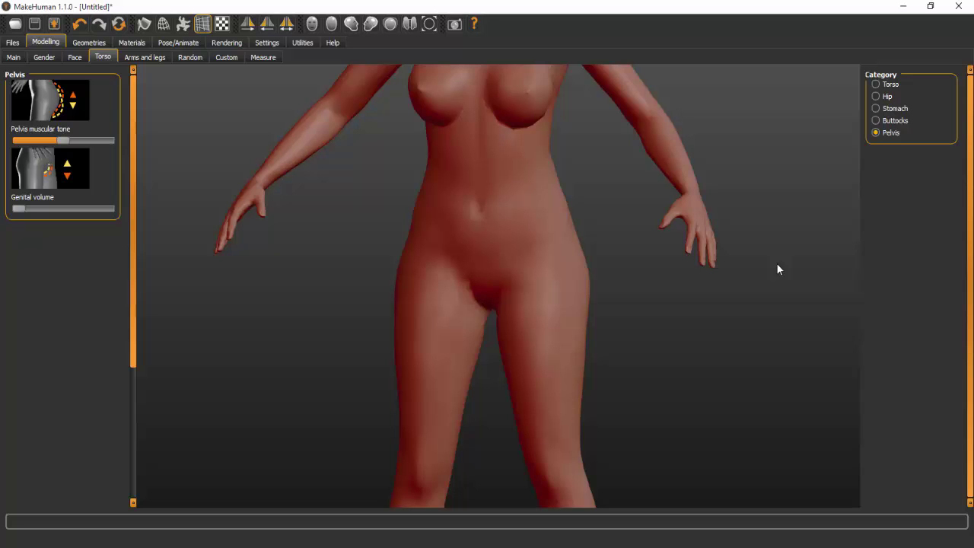
key("4")
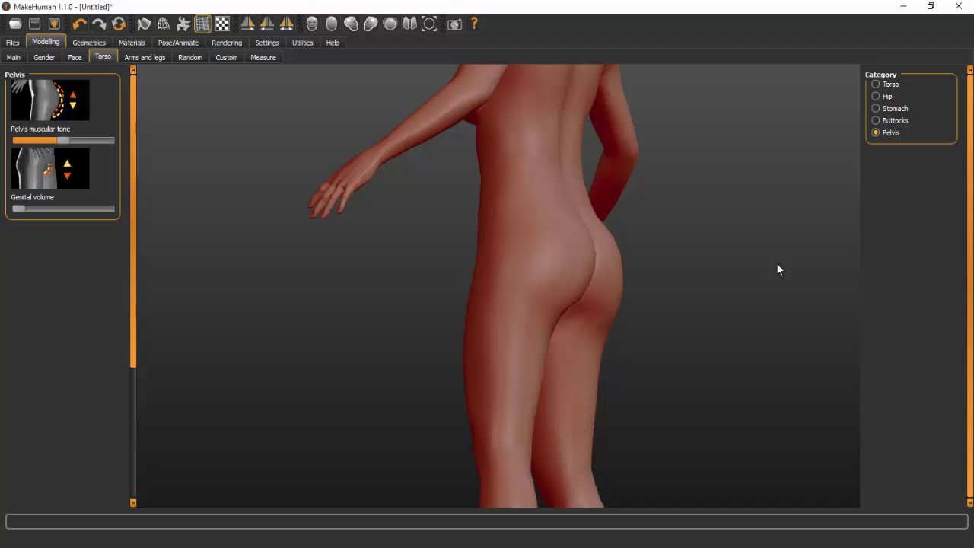
key("End")
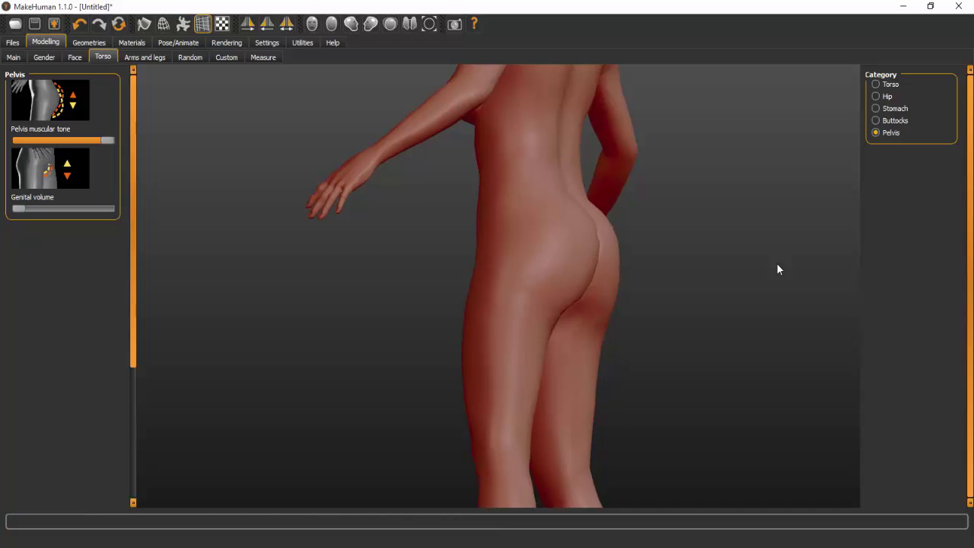
key("Home")
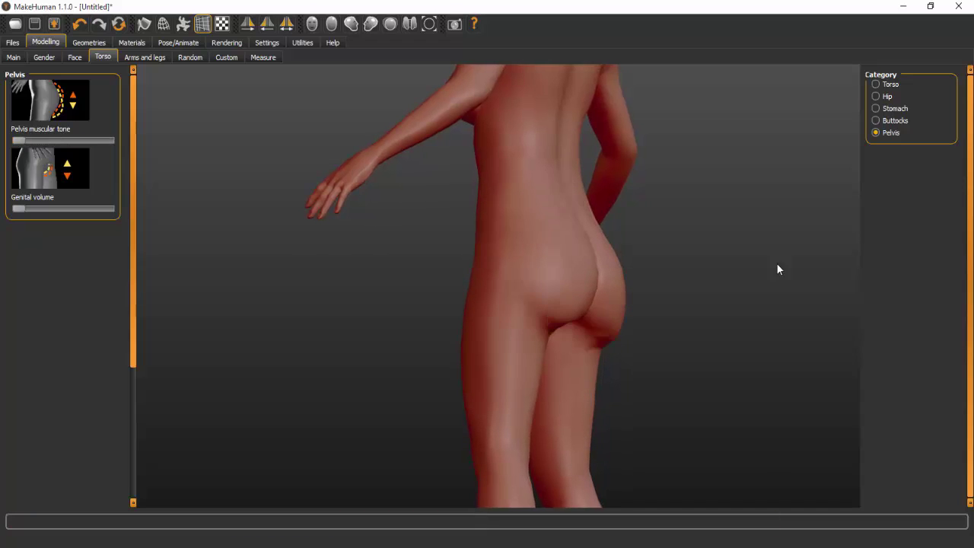
- Examine the shape of the buttocks from both sides and from behind
key("Left")
key("Left")
key("Left")
key("Left")
key("Left")
key("Left")
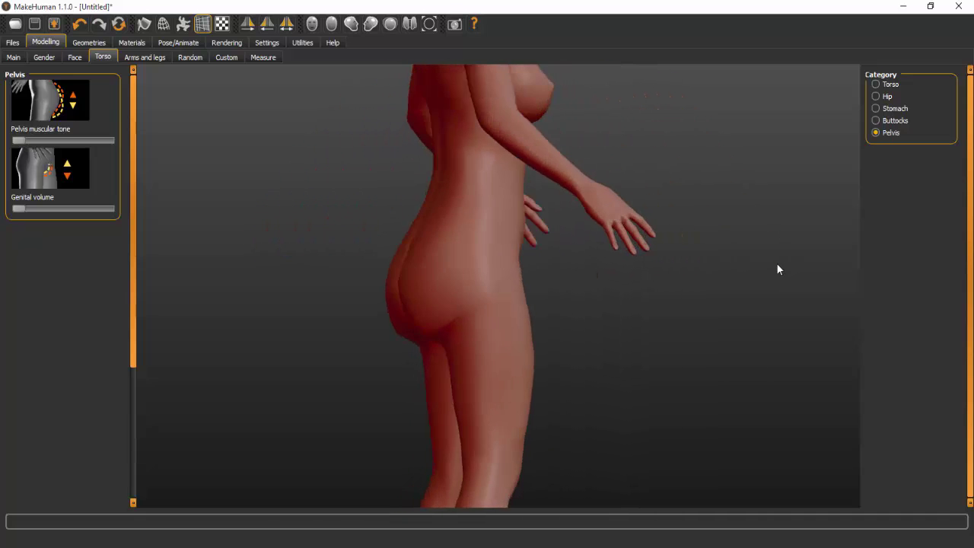
key("Right")
key("Right")
key("Right")
key("Right")
key("Right")
key("Right")
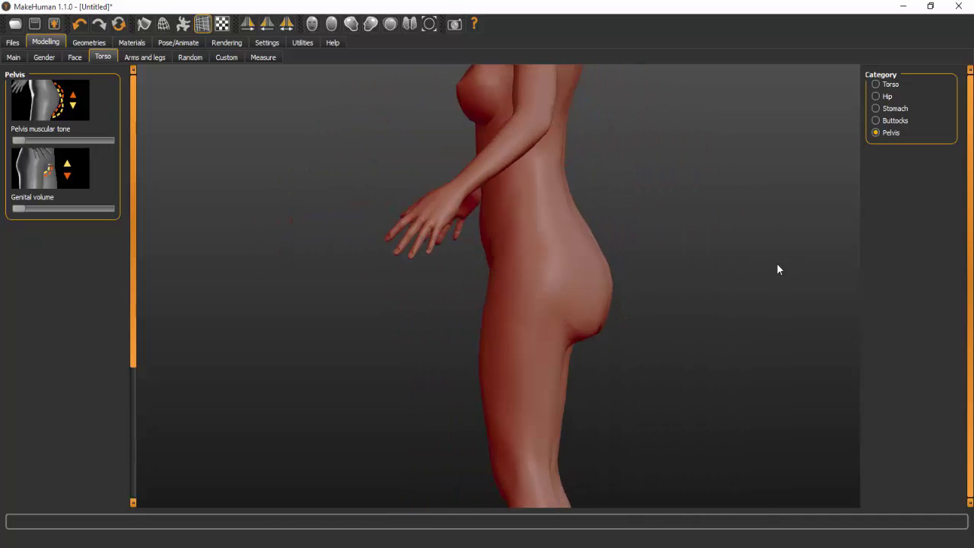
key("Left")
key("Left")
key("Left")
key("Left")
key("Left")
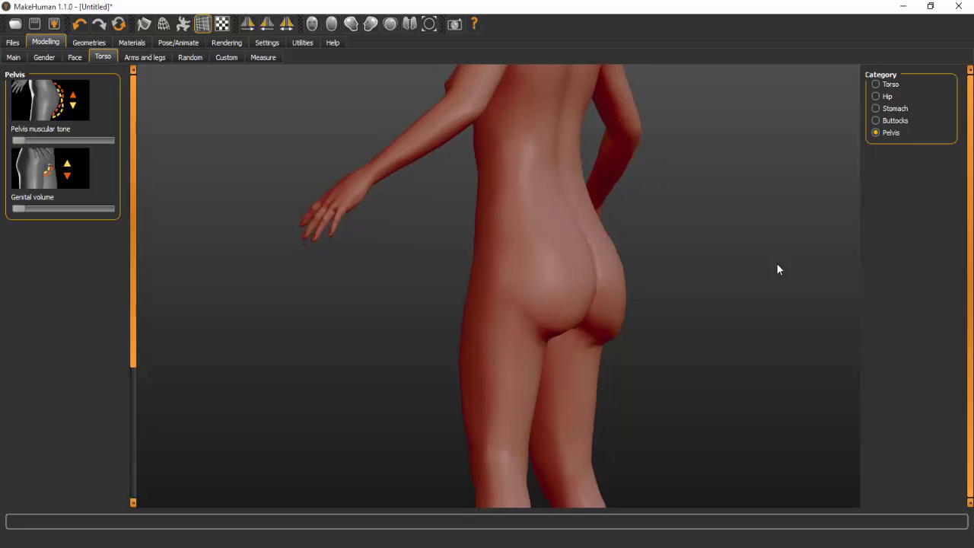
key("Left")
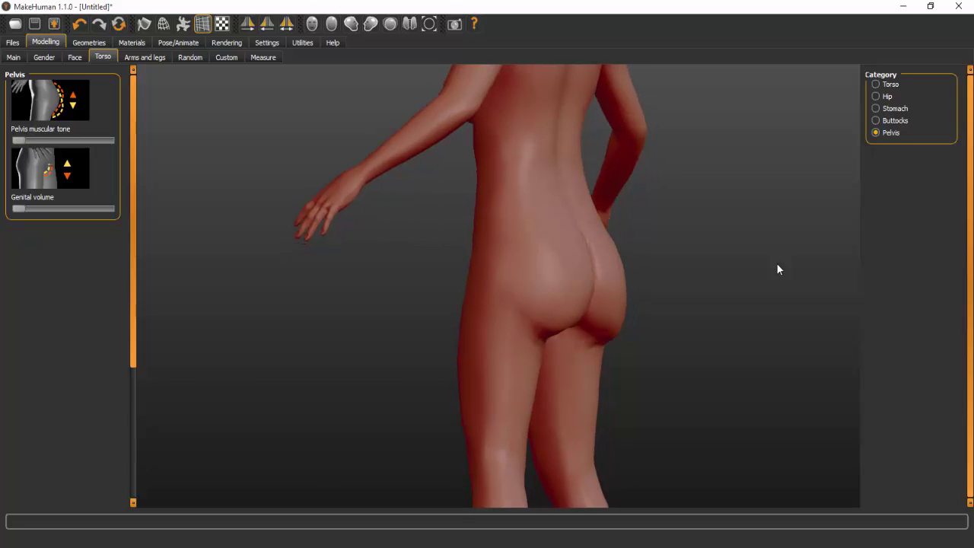
- Compare the extremes of the pelvis muscular tone and return it to the middle of its range
key("Right")
key("Right")
key("Right")
key("Right")
key("Right")
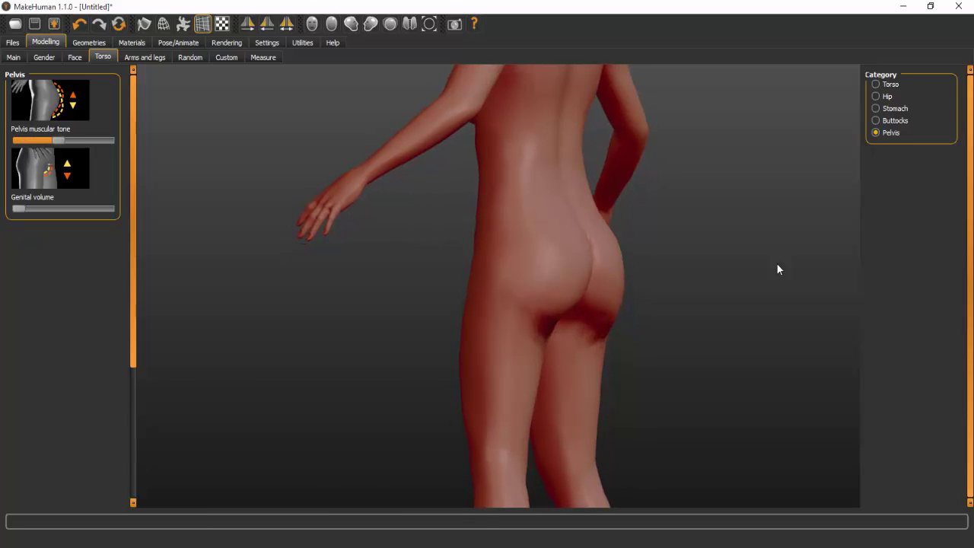
key("ctrl+z")
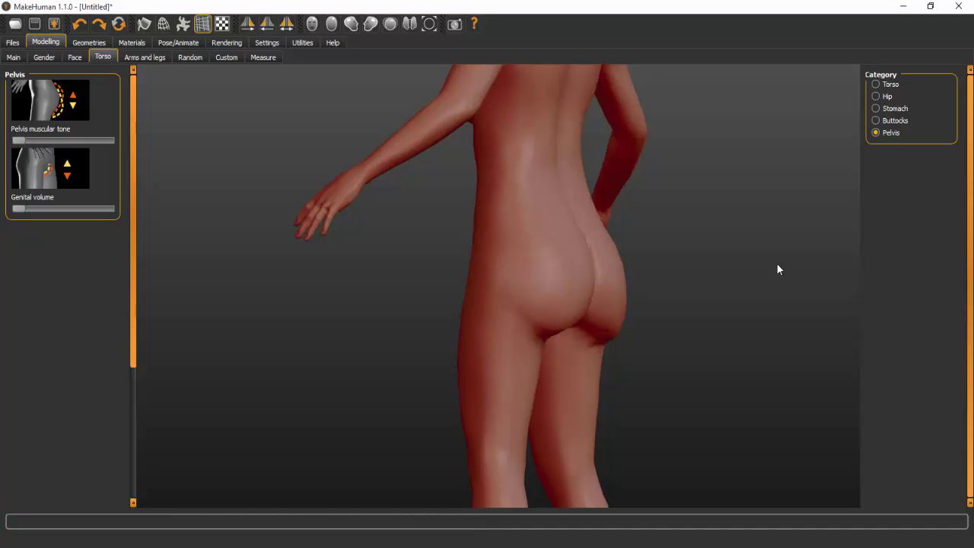
key("ctrl+y")
key("ctrl+z")
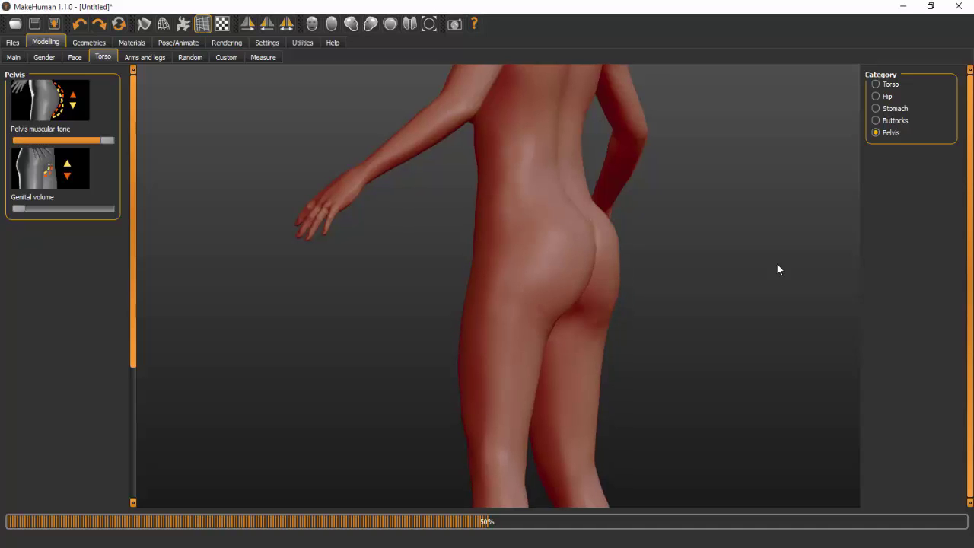
key("KP_7")
key("ctrl+3")
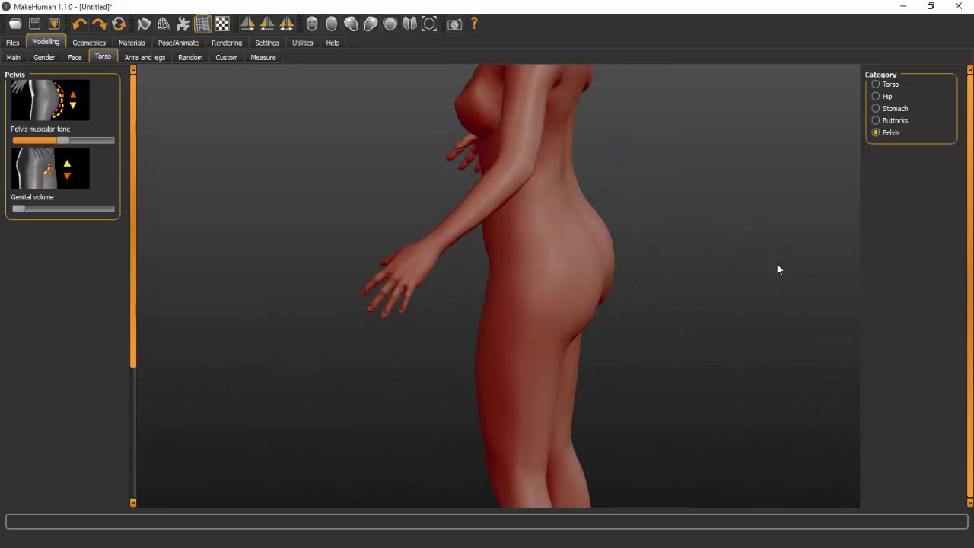
- Look over the arms and legs settings and the face settings with most of the figure in view
key("ctrl+Tab")
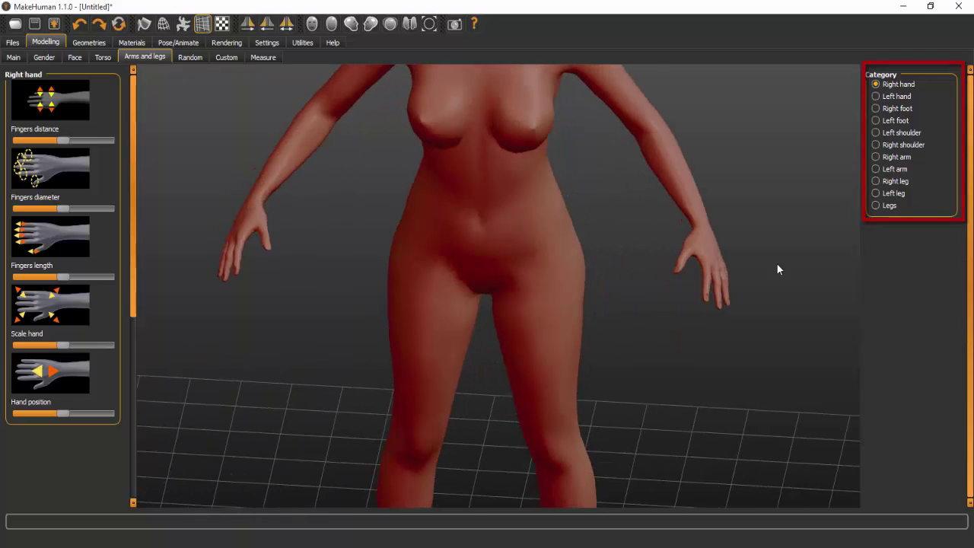
scroll(777, 269, "down", 8)
scroll(778, 270, "up", 2)
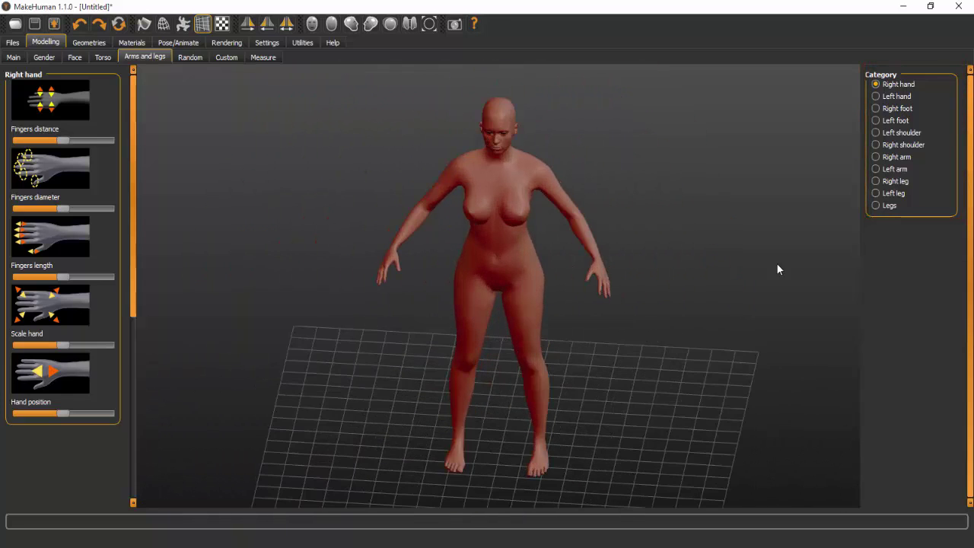
scroll(778, 269, "up", 3)
scroll(778, 270, "down", 2)
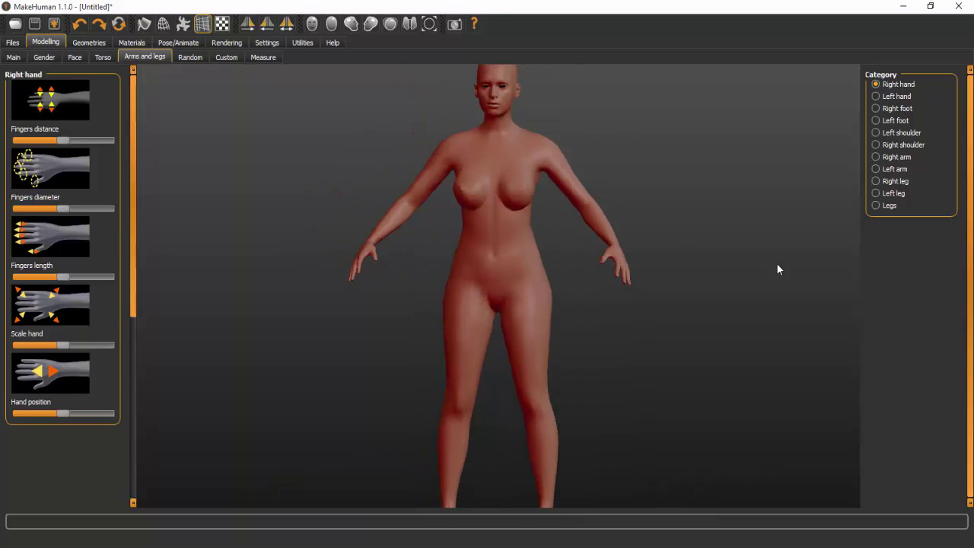
key("Left")
key("Left")
scroll(777, 270, "down", 4)
scroll(778, 269, "up", 4)
scroll(778, 269, "down", 1)
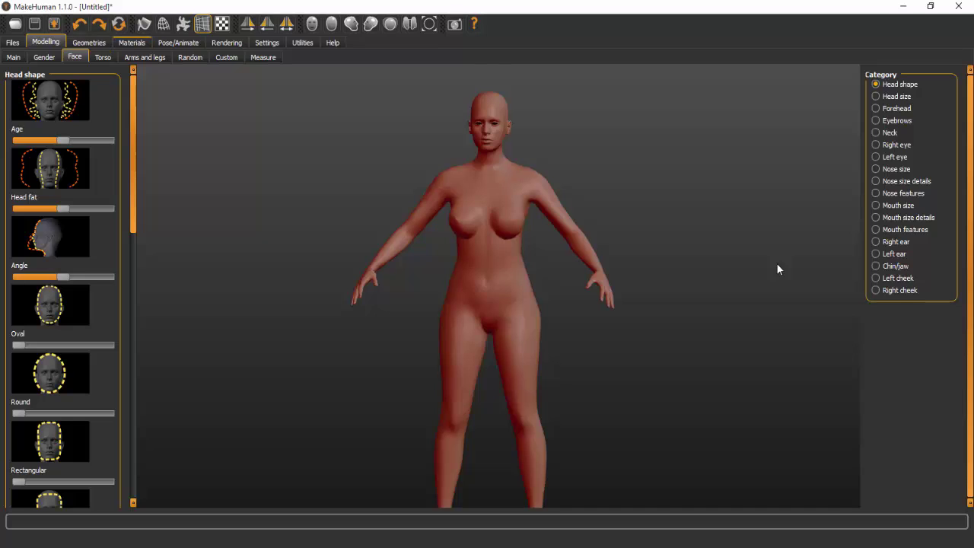
- Review the clothes and eye geometries and give the figure the Short03 hair
left_click(89, 42)
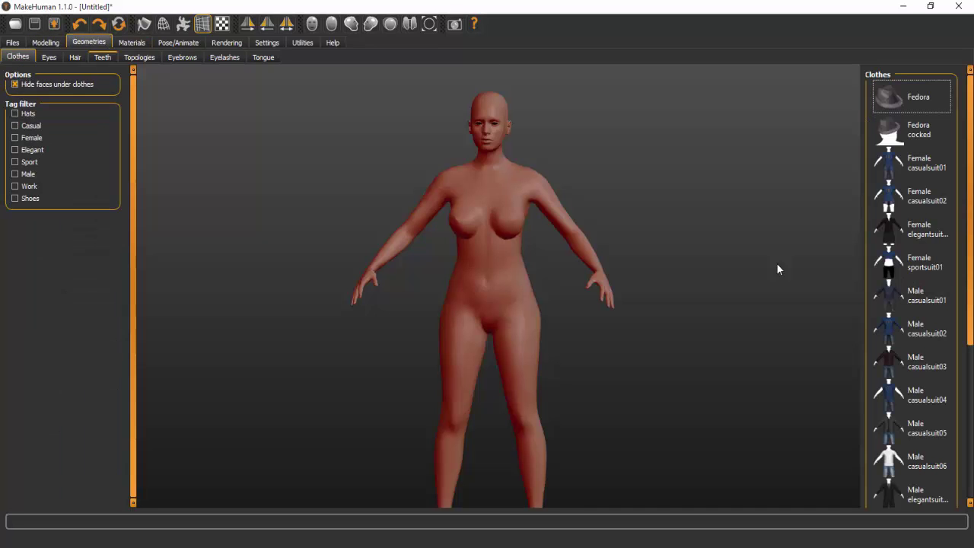
left_click(49, 57)
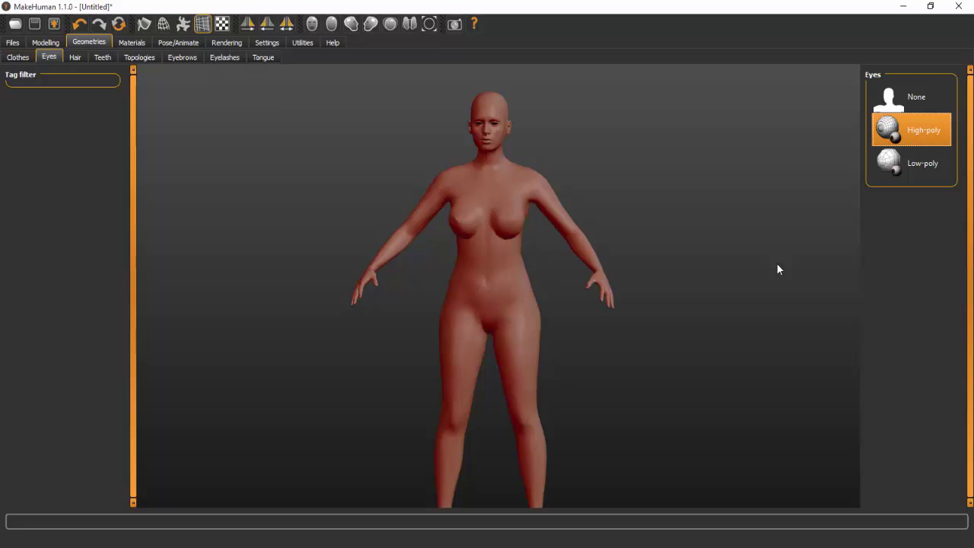
key("ctrl+Tab")
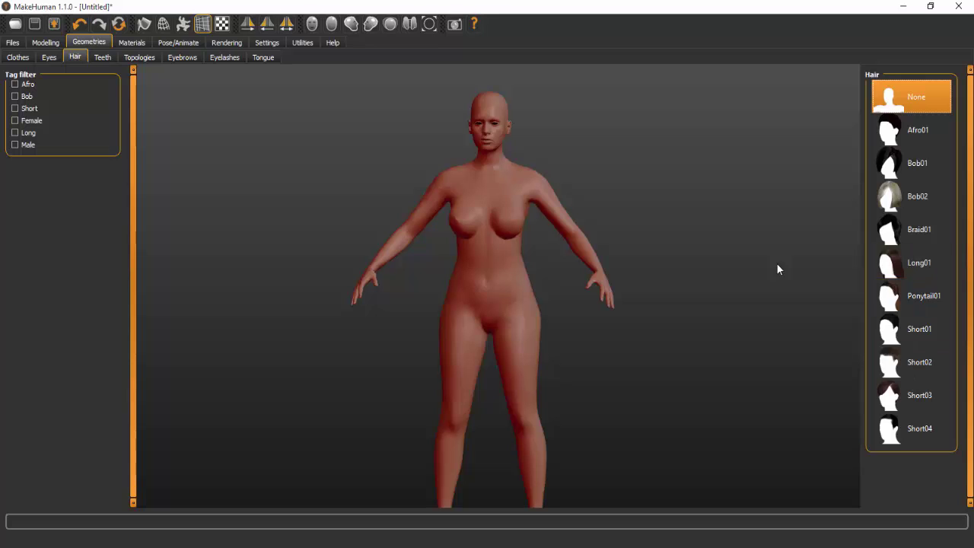
key("space")
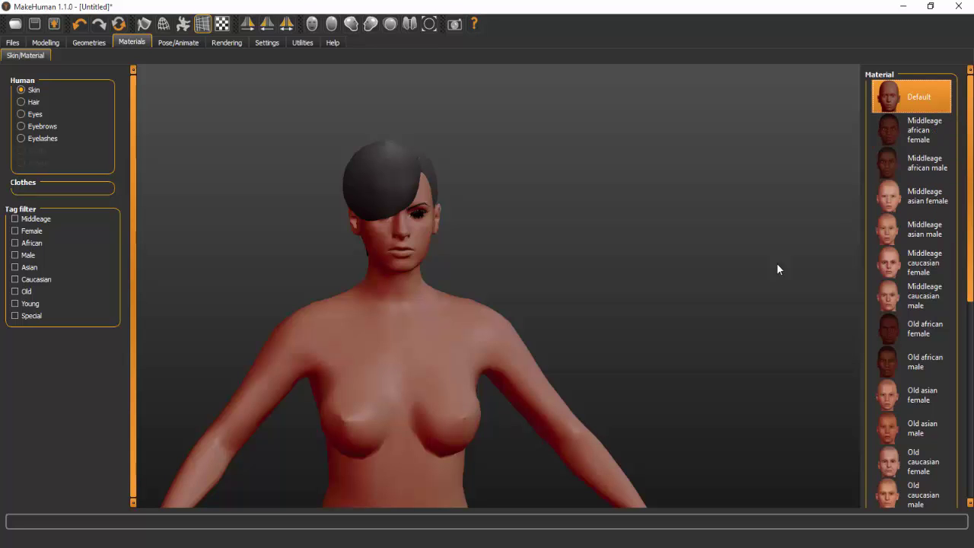
- Look through the skin and eye materials and show the material of the hair
scroll(911, 286, "down", 10)
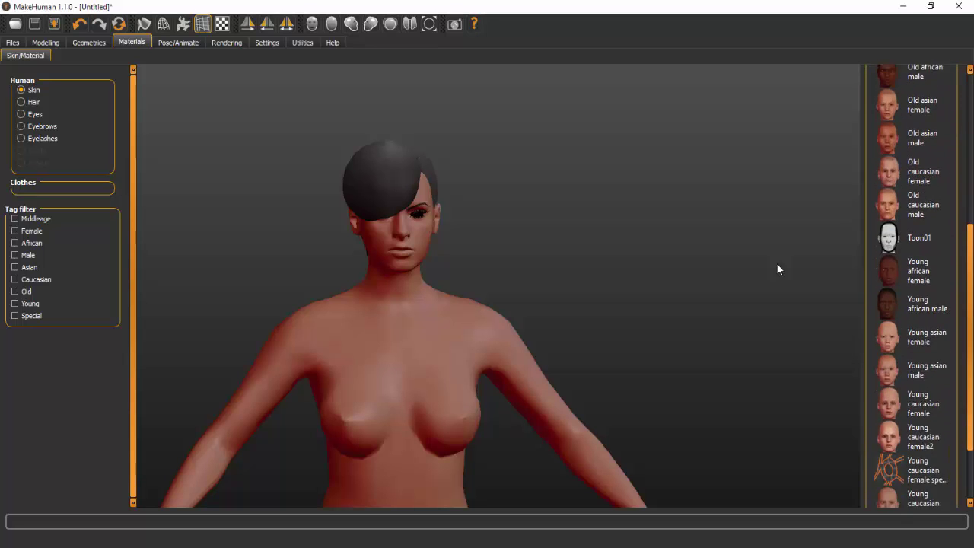
scroll(911, 286, "up", 4)
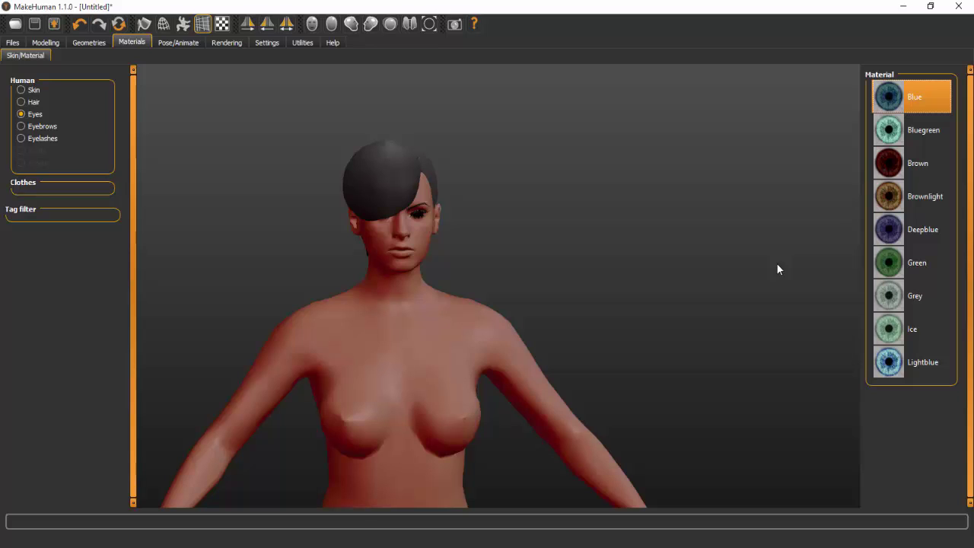
key("Up")
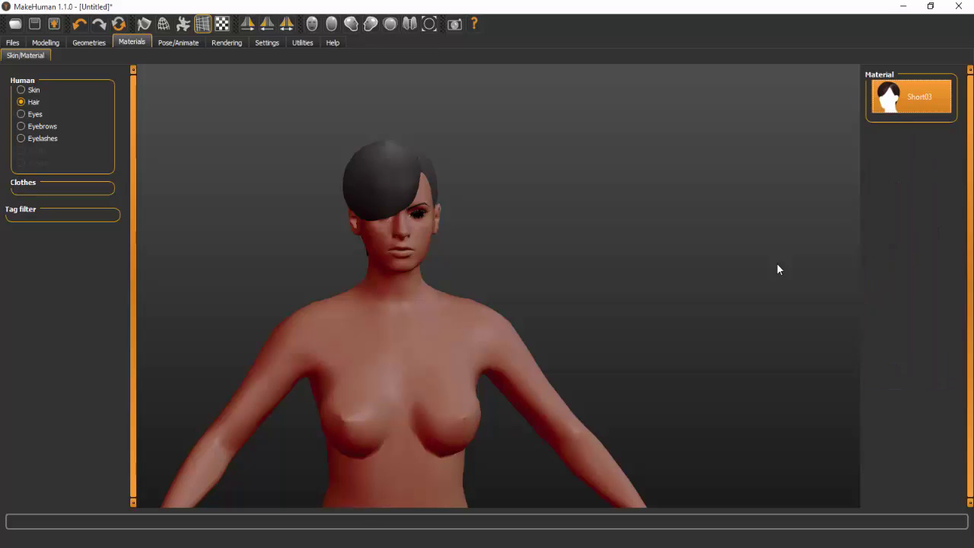
- Show the material of the figure's eyelashes
key("Down")
key("Down")
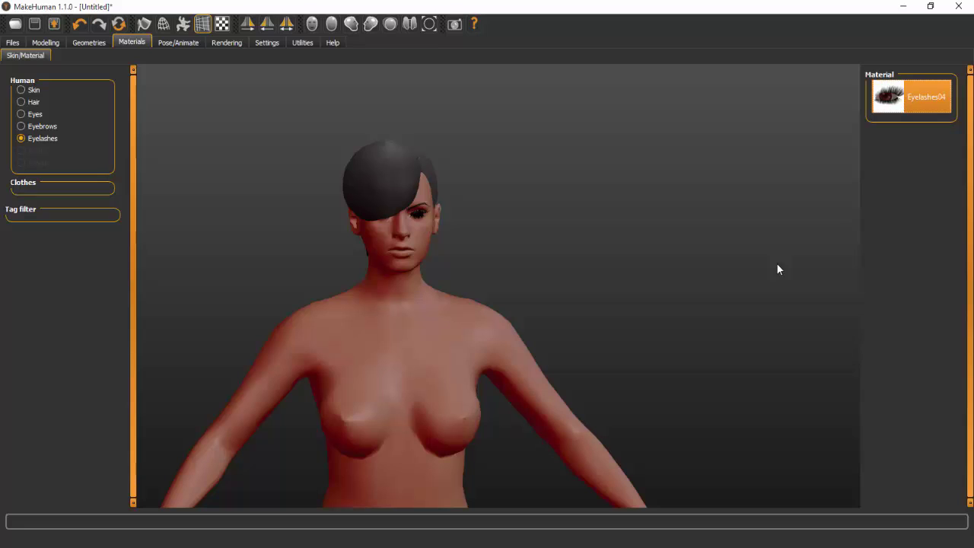
- Give the figure the Default skeleton from the rig presets
key("ctrl+Tab")
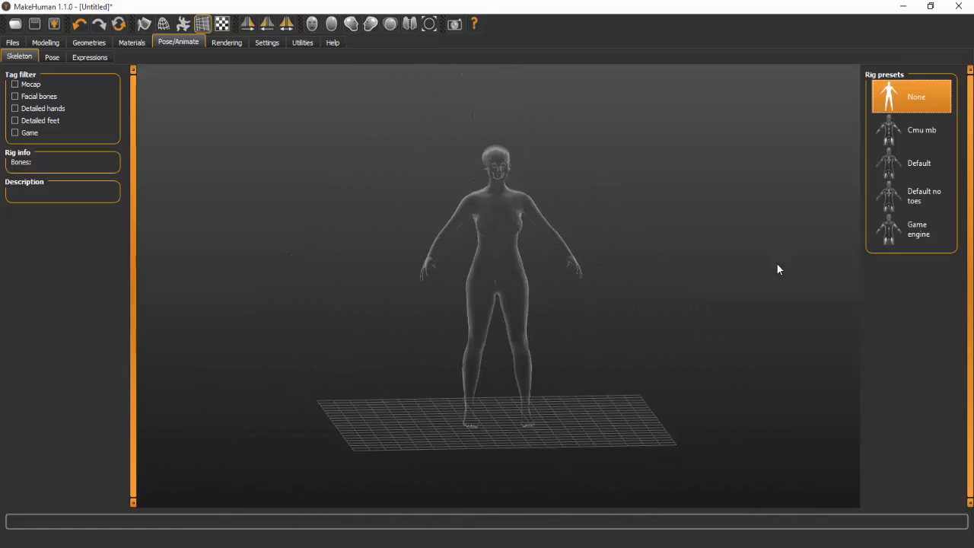
scroll(777, 269, "up", 2)
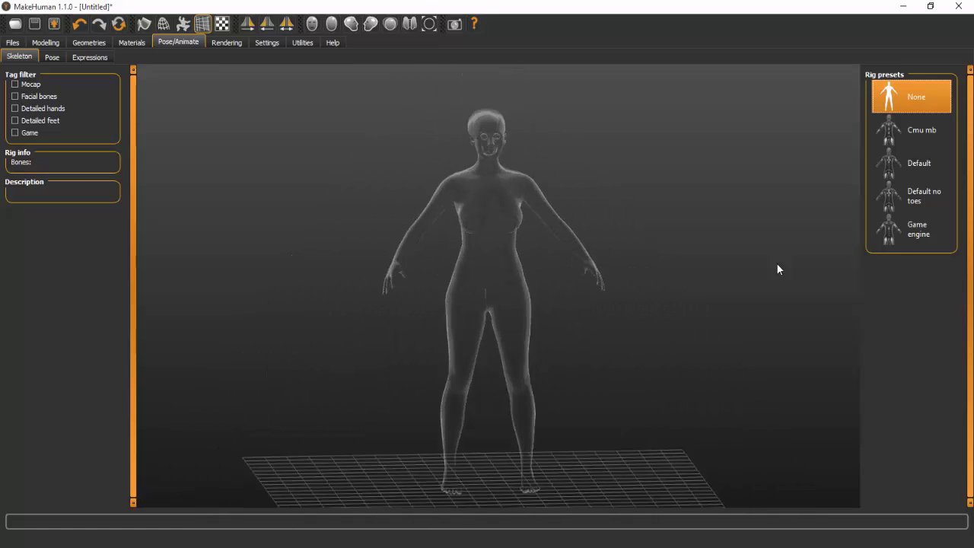
key("4")
key("6")
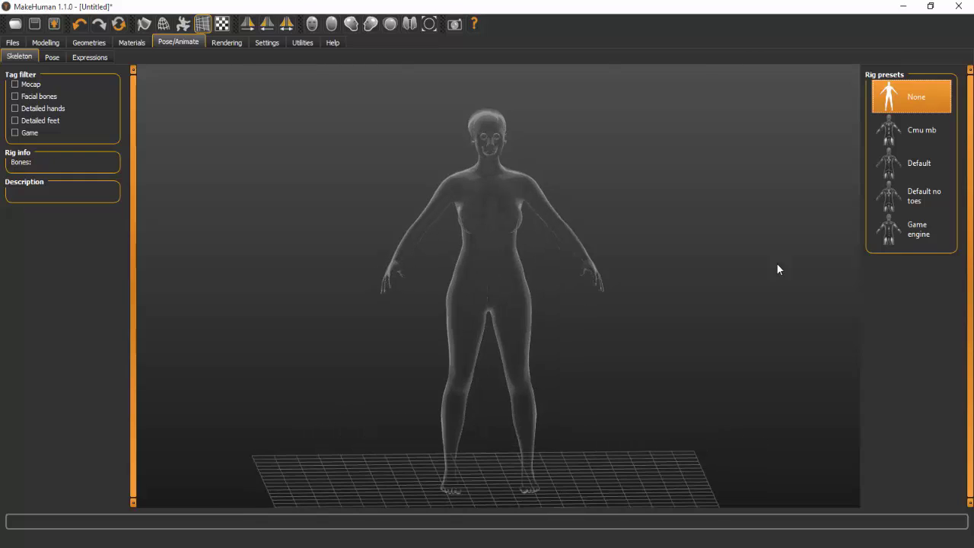
key("Return")
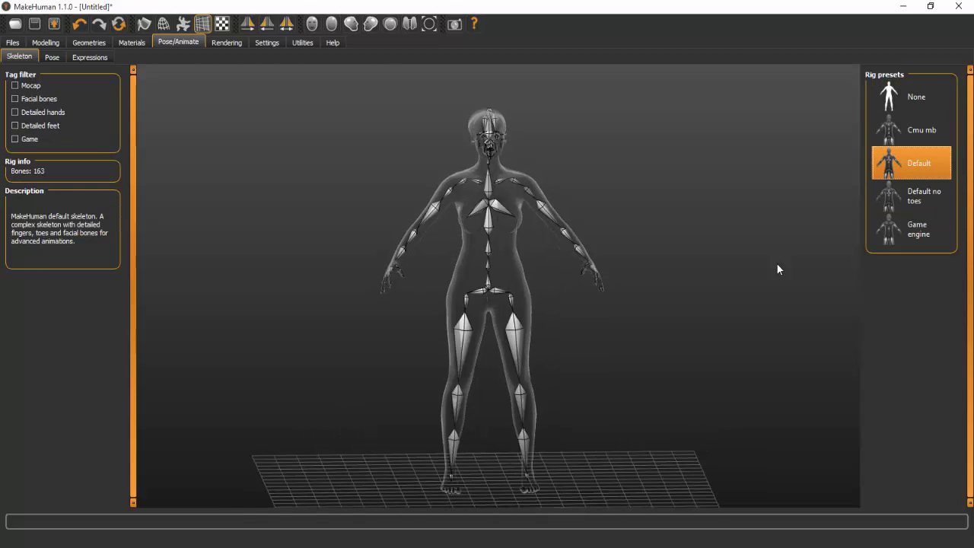
- Compare the Cmu mb rig with the Default rig and examine the Default skeleton's bones up close
key("Up")
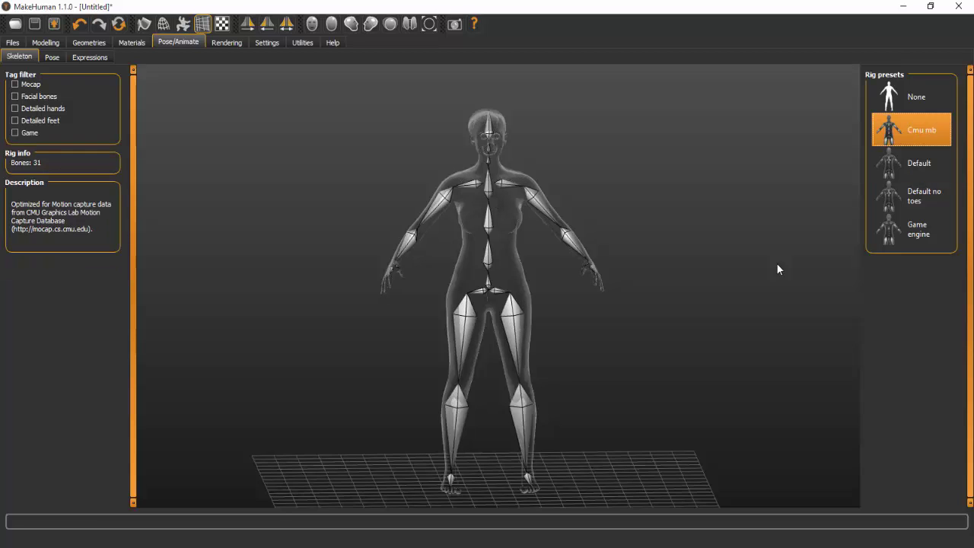
key("Down")
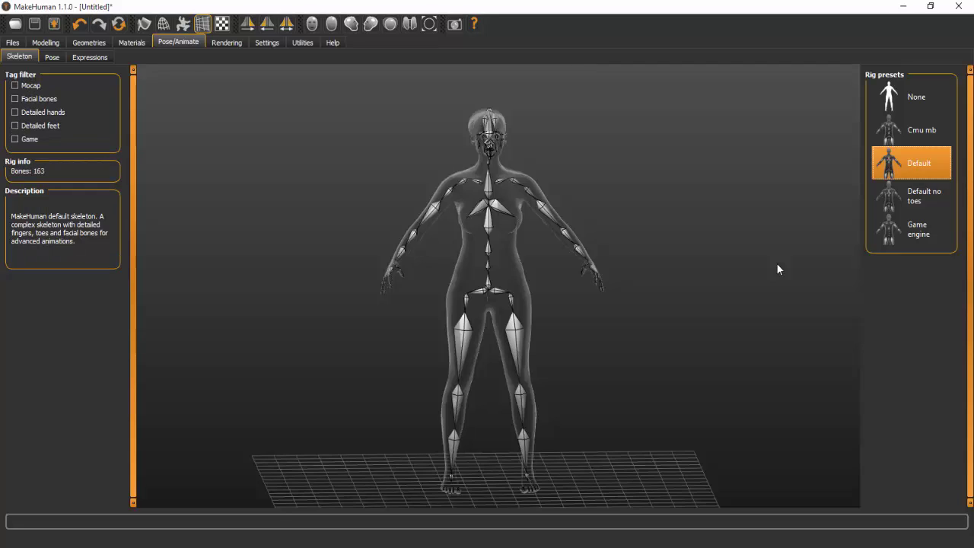
scroll(777, 269, "up", 4)
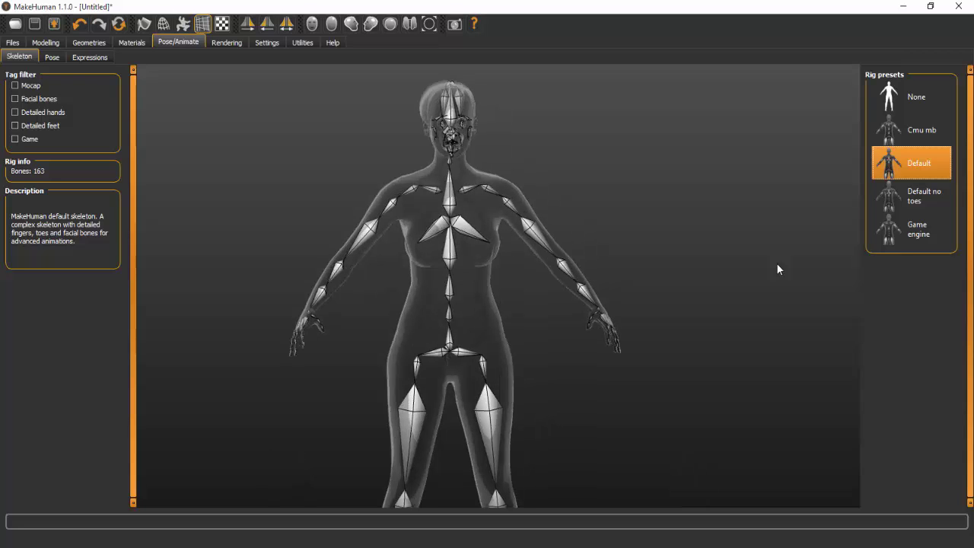
scroll(777, 269, "down", 3)
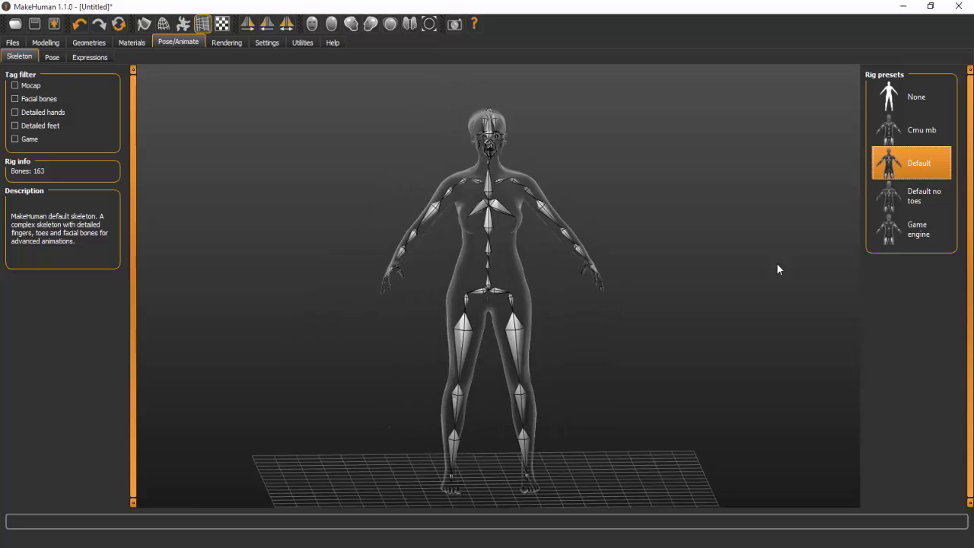
scroll(778, 269, "up", 1)
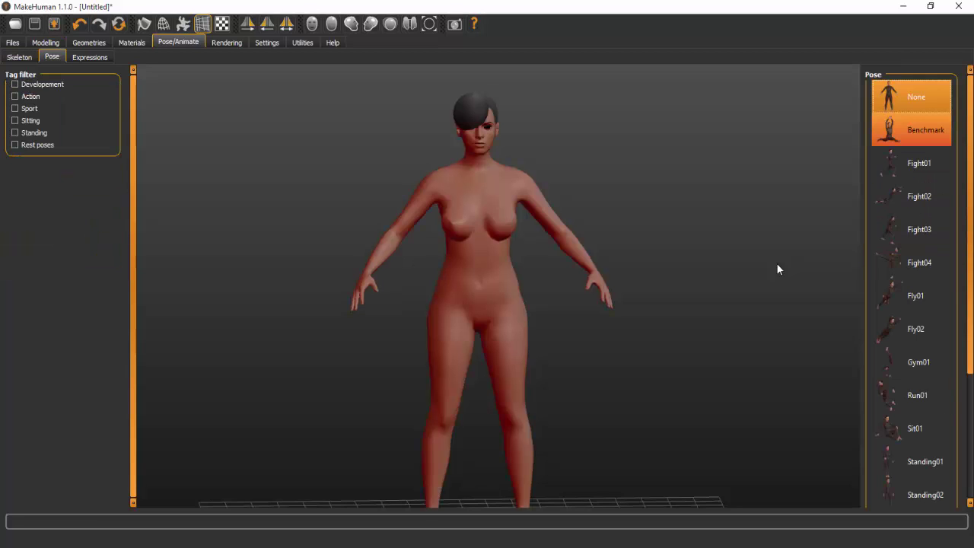
- Look through the body pose presets available for the figure without applying one
key("Down")
key("Down")
key("Up")
key("Up")
key("Down")
key("Down")
key("Up")
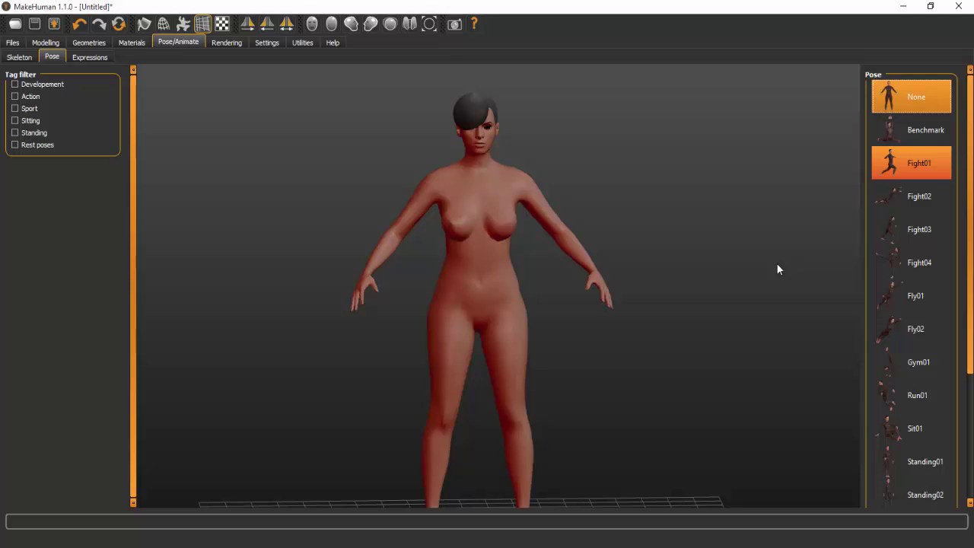
key("Down")
key("Down")
key("Up")
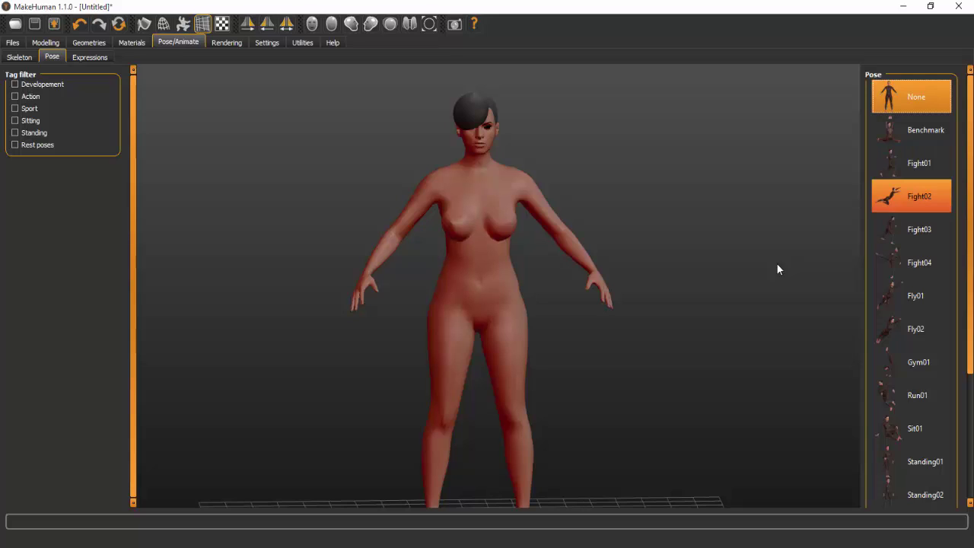
key("Down")
key("Down")
key("Down")
key("Down")
key("Down")
key("Down")
key("Down")
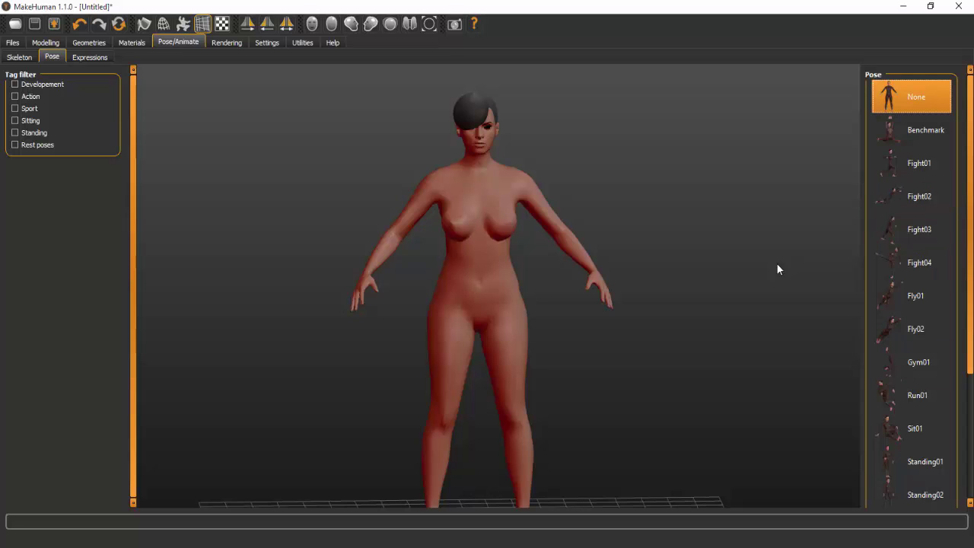
key("Up")
key("Up")
key("Up")
key("Up")
key("Up")
key("Up")
key("Up")
key("Up")
key("Up")
key("Down")
key("Down")
key("Down")
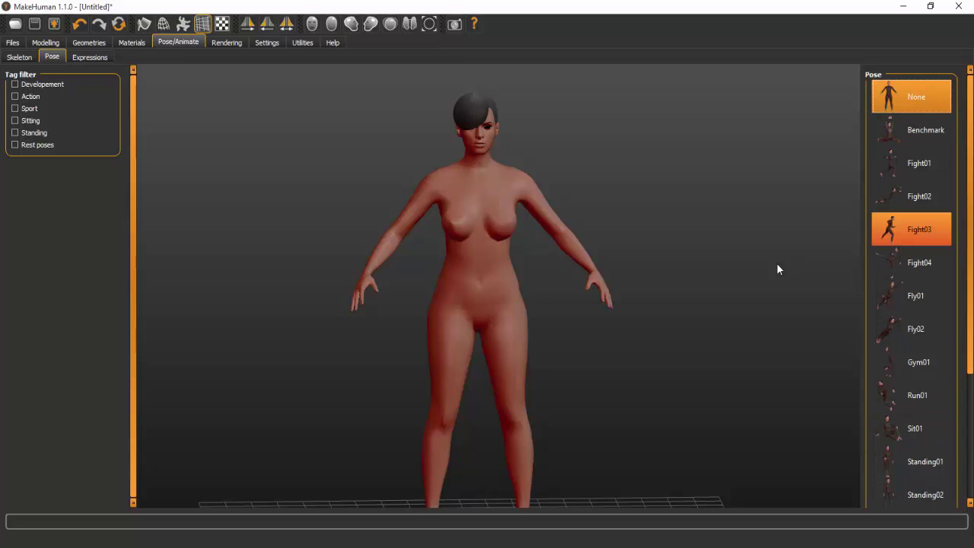
- Put the figure in the Fight01 pose and view it in full
key("Up")
key("Up")
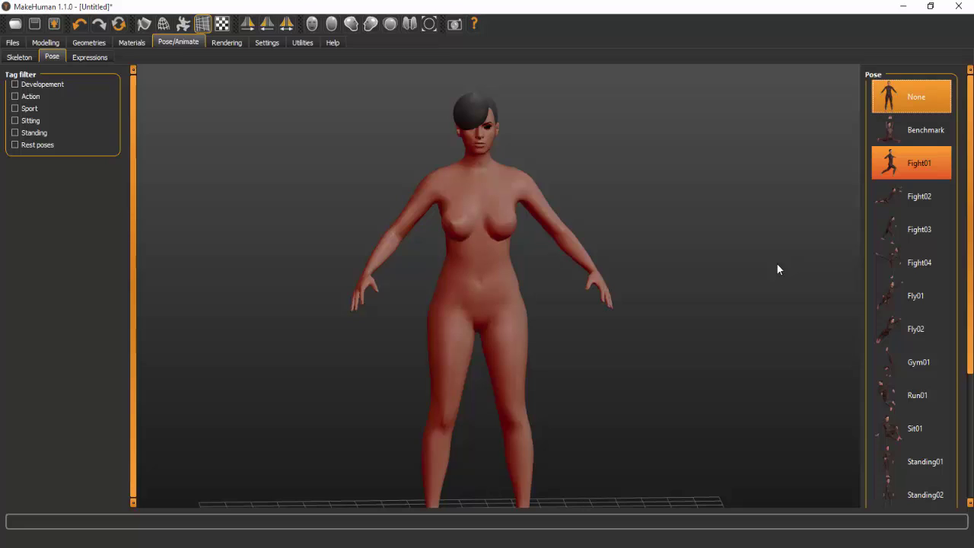
key("Return")
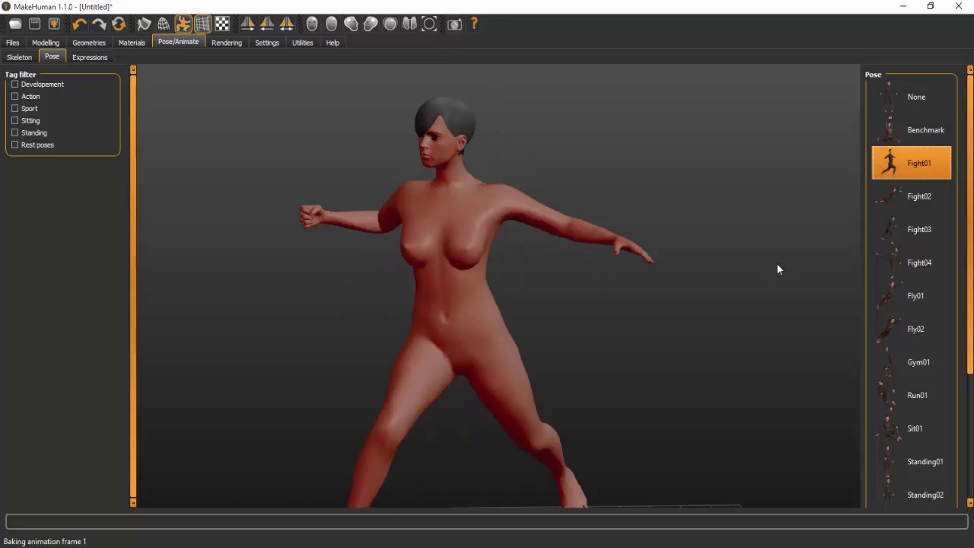
scroll(777, 269, "down", 3)
scroll(777, 270, "up", 1)
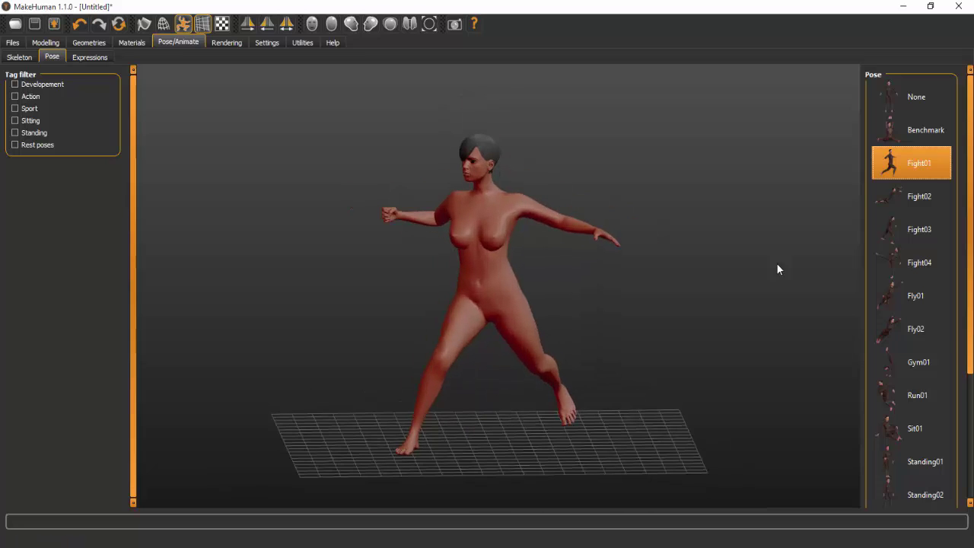
- Try the Fly01, Standing01 and Standing02 poses on the figure
key("Down")
key("Down")
key("Down")
key("Down")
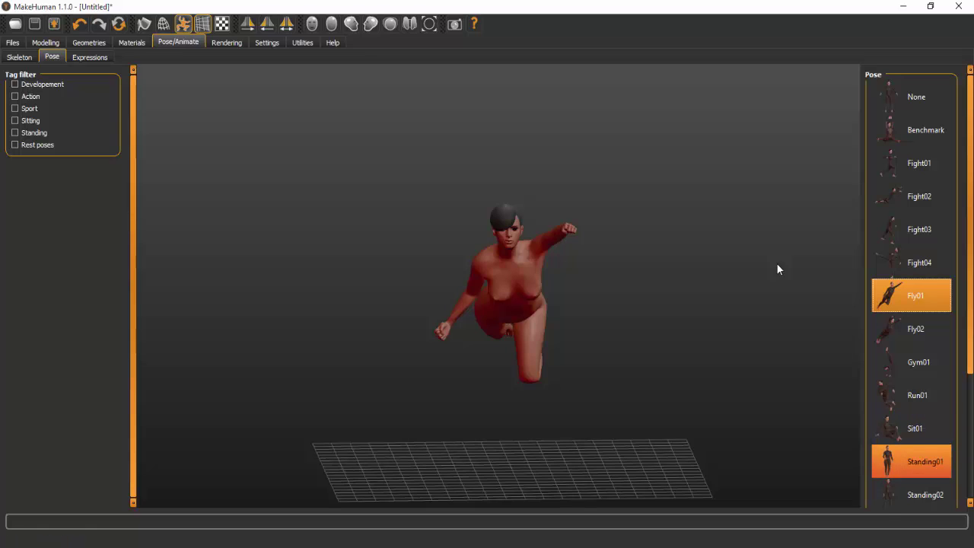
key("Down")
key("Down")
key("Down")
key("Down")
key("Down")
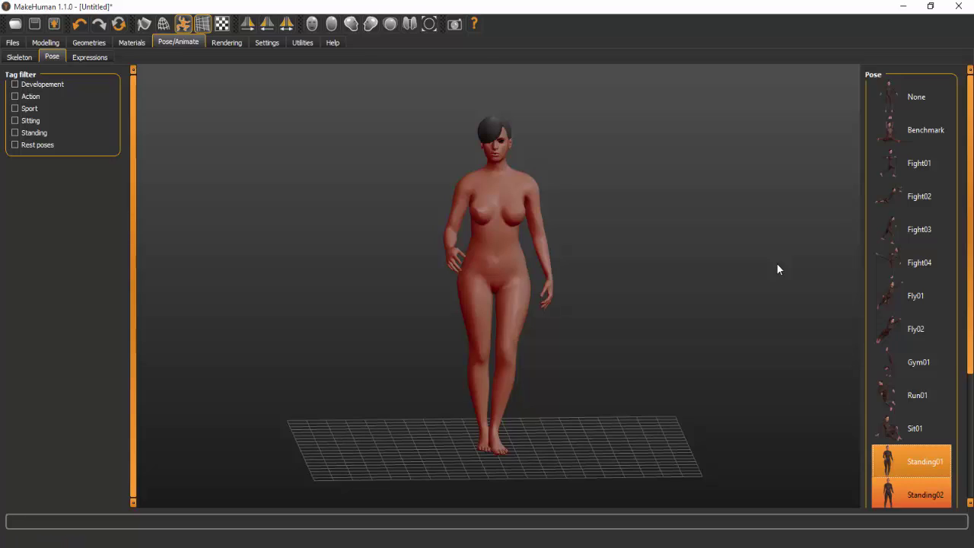
left_click(911, 494)
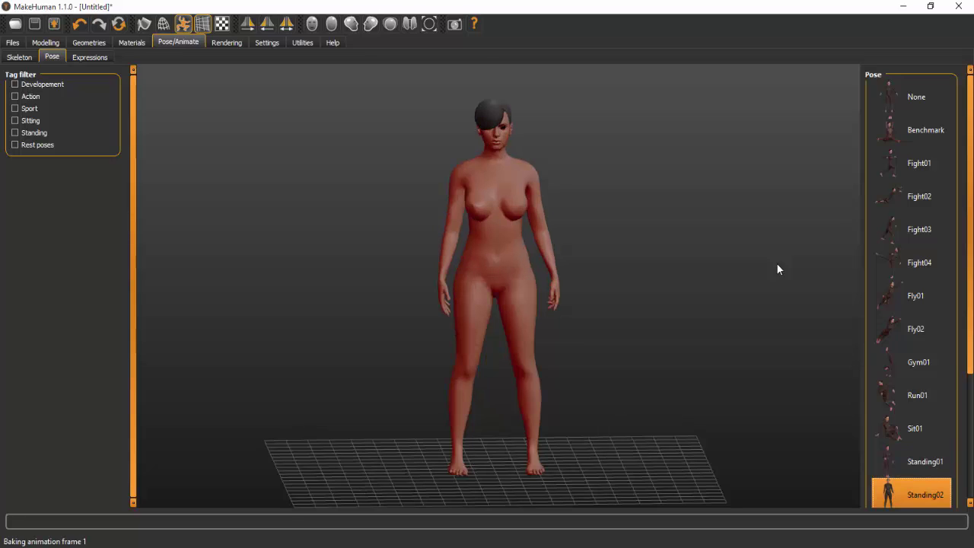
- Return the figure to its unposed stance with the None pose preset
key("Up")
key("Up")
key("Up")
key("Up")
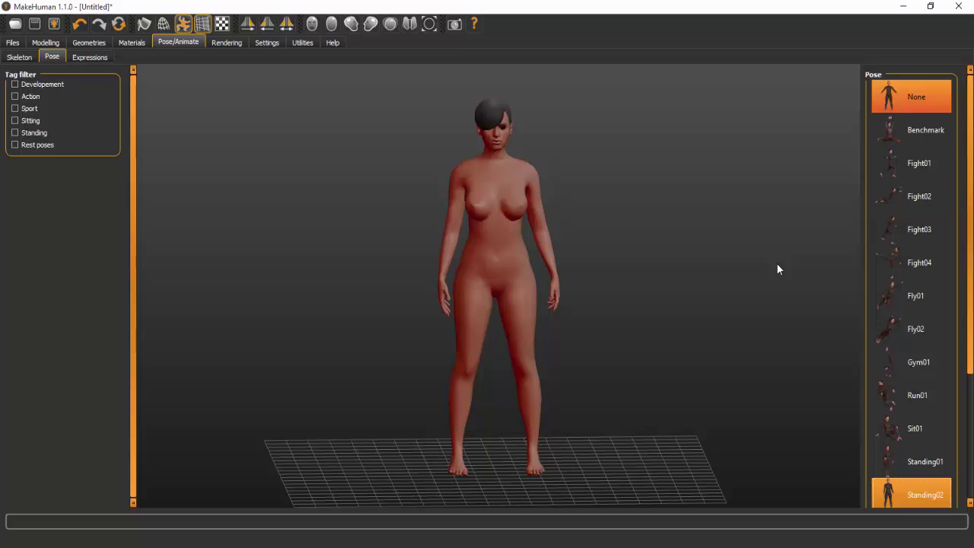
key("Return")
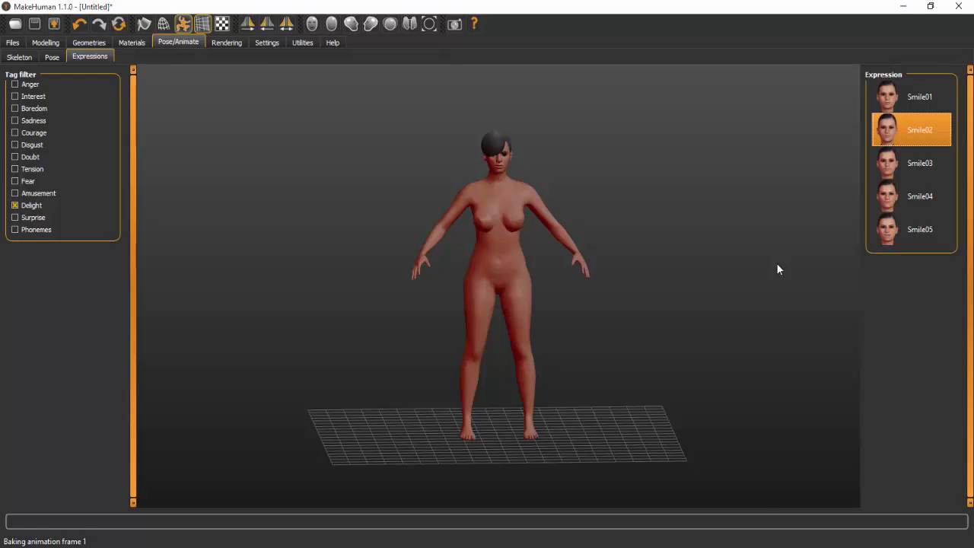
- Examine the Smile02 expression from the Delight group on the figure's face
scroll(778, 269, "up", 3)
scroll(778, 269, "down", 3)
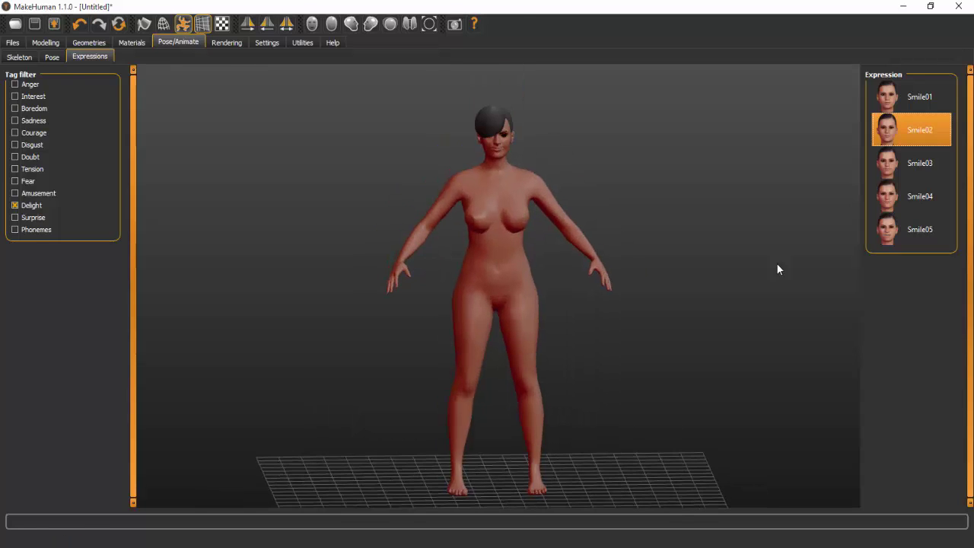
scroll(778, 268, "up", 5)
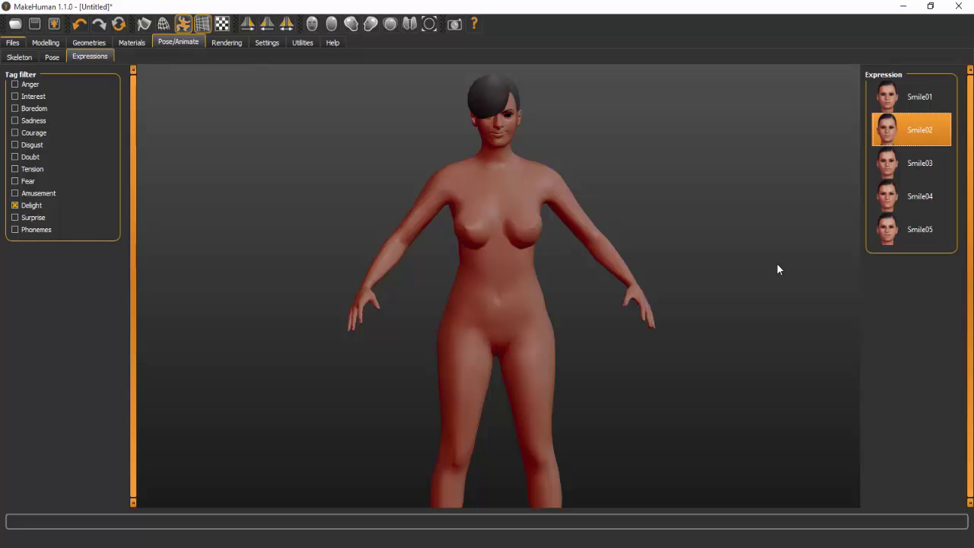
- Export the figure to the Desktop as a Collada (dae) file named Jane
key("ctrl+o")
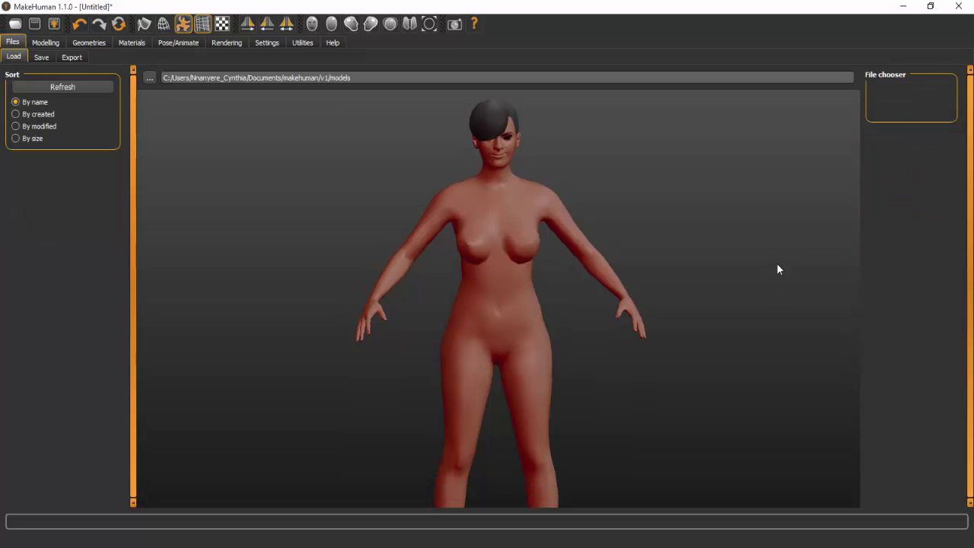
key("ctrl+e")
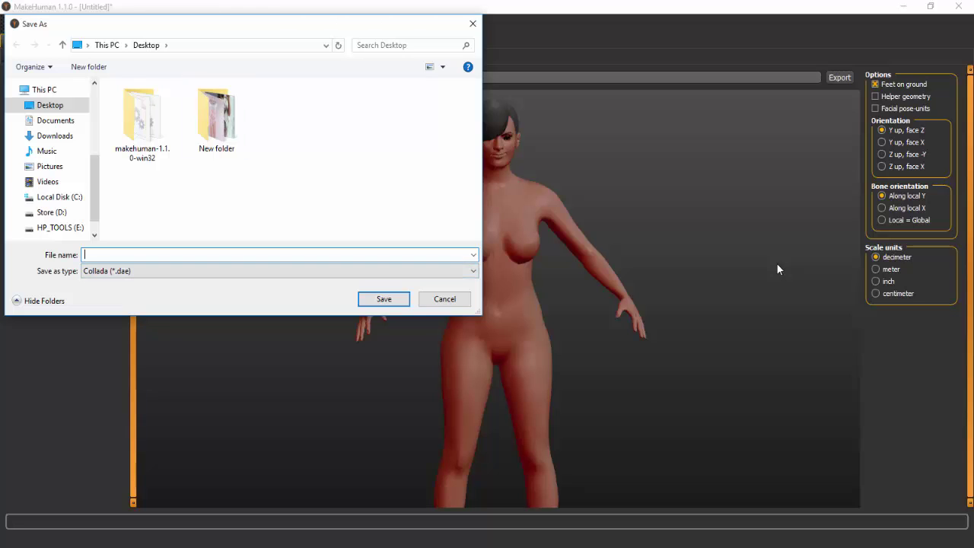
type("Jane")
key("Return")
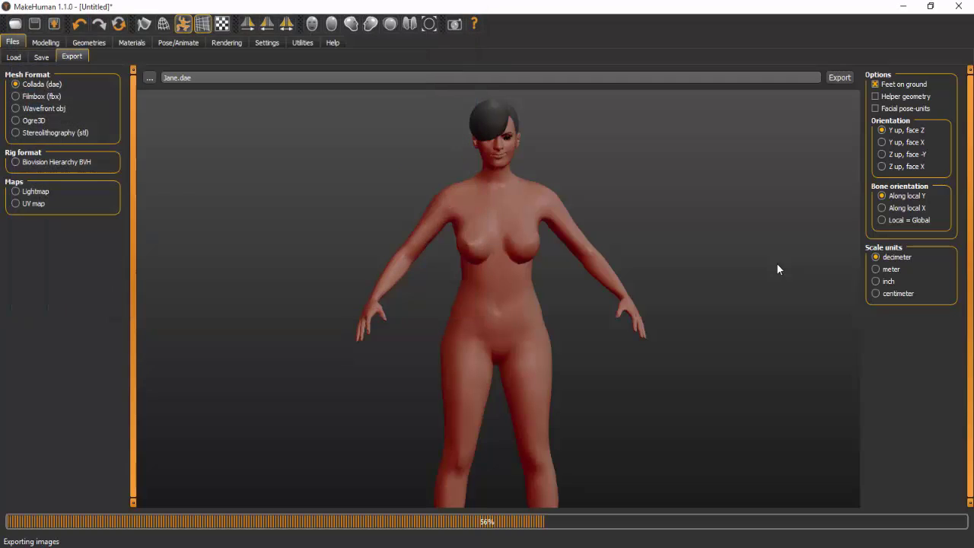